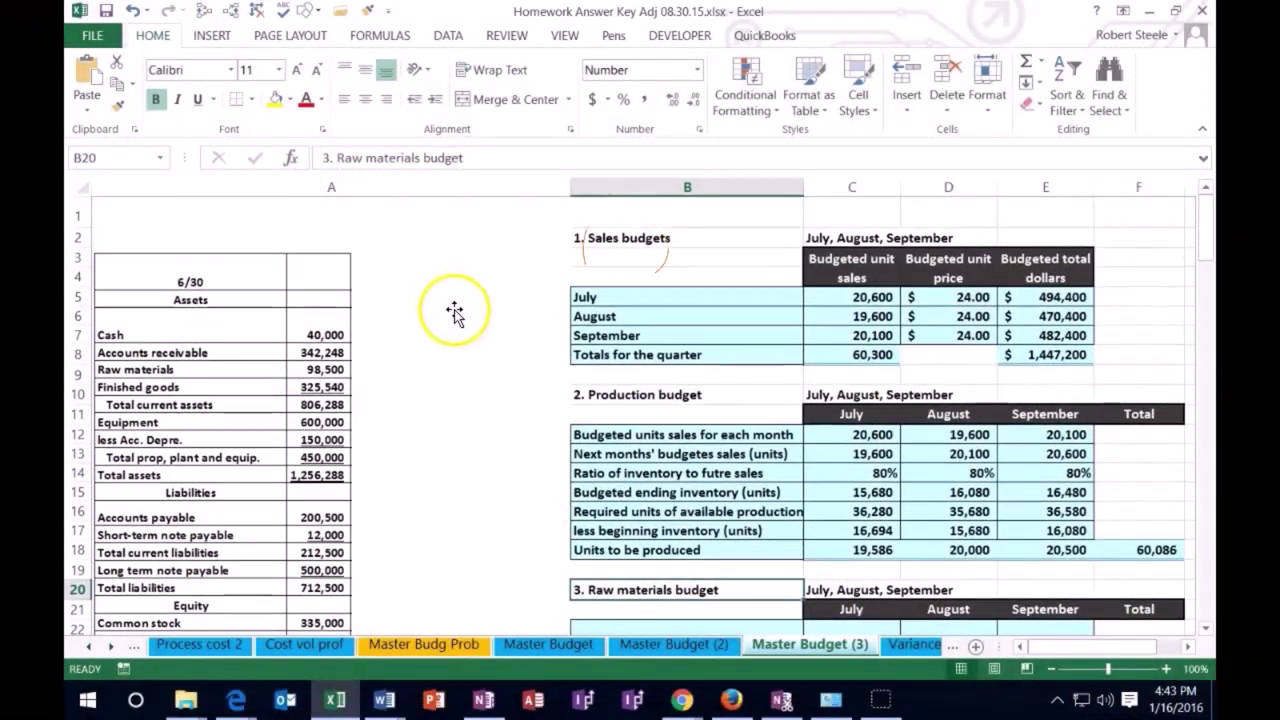
- Review the Sales budget, Production budget and balance sheet data in the Master Budget sheet
left_click(640, 207)
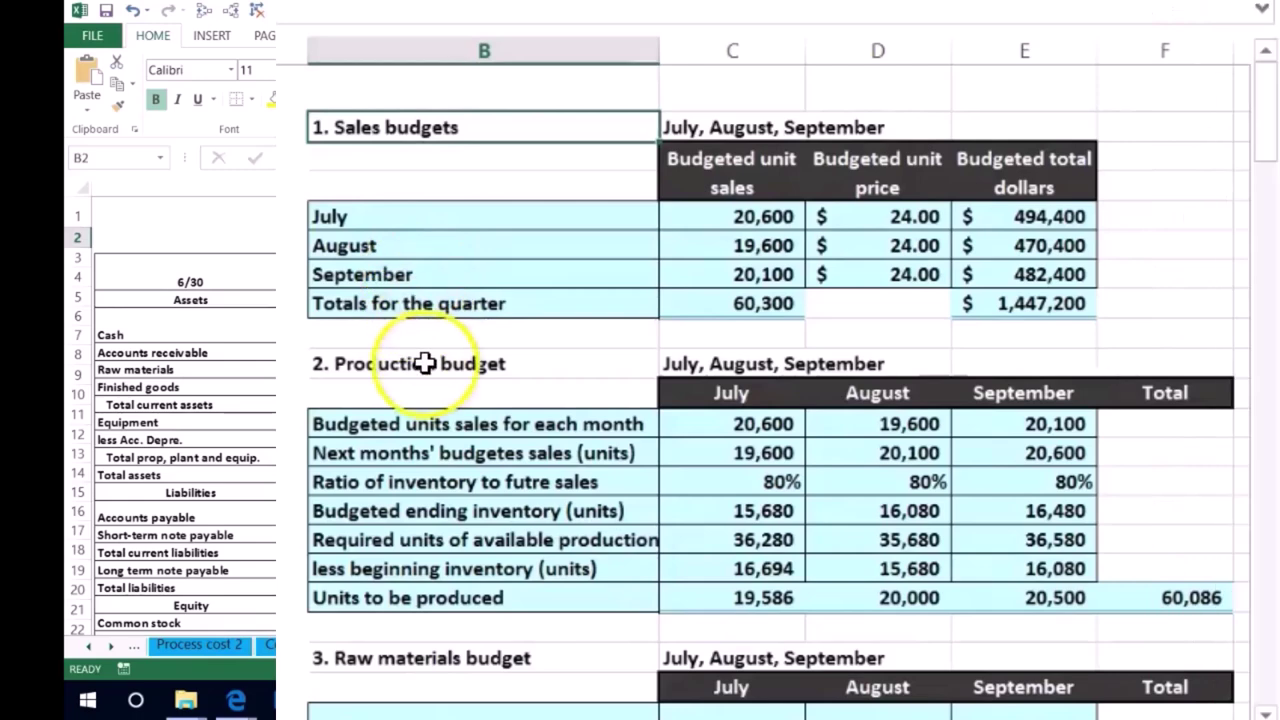
left_click(357, 375)
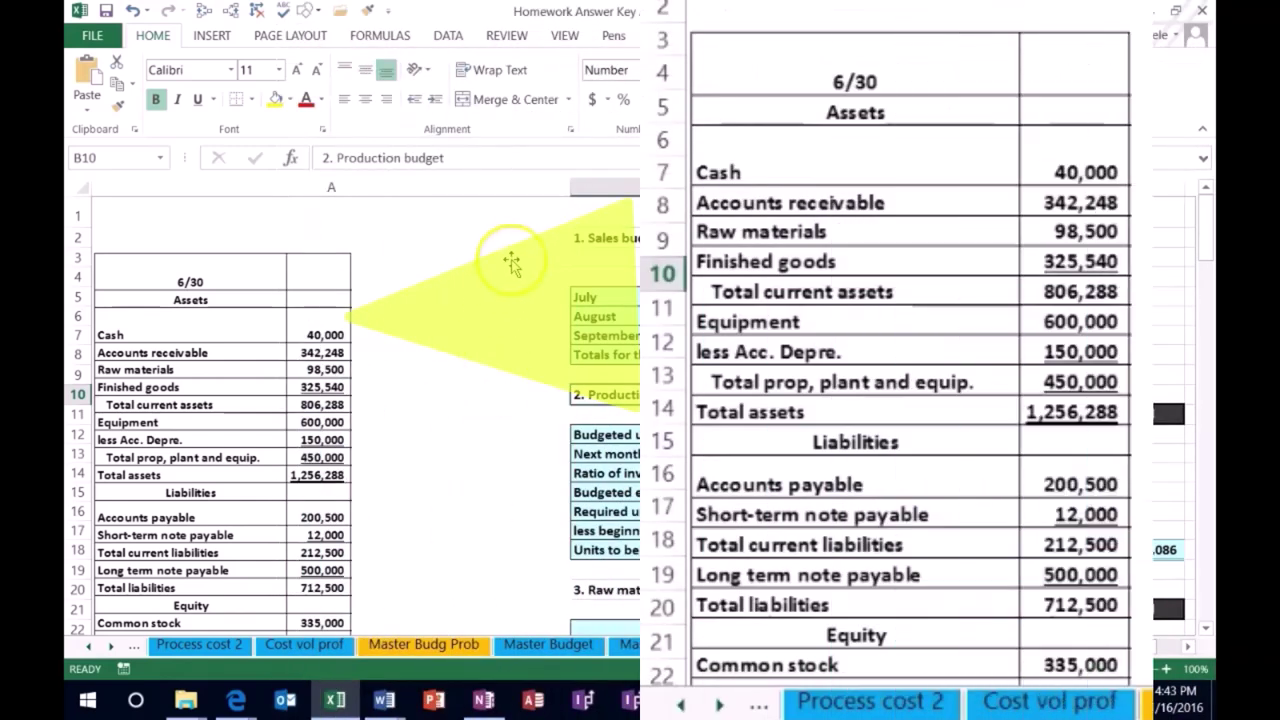
left_click(519, 245)
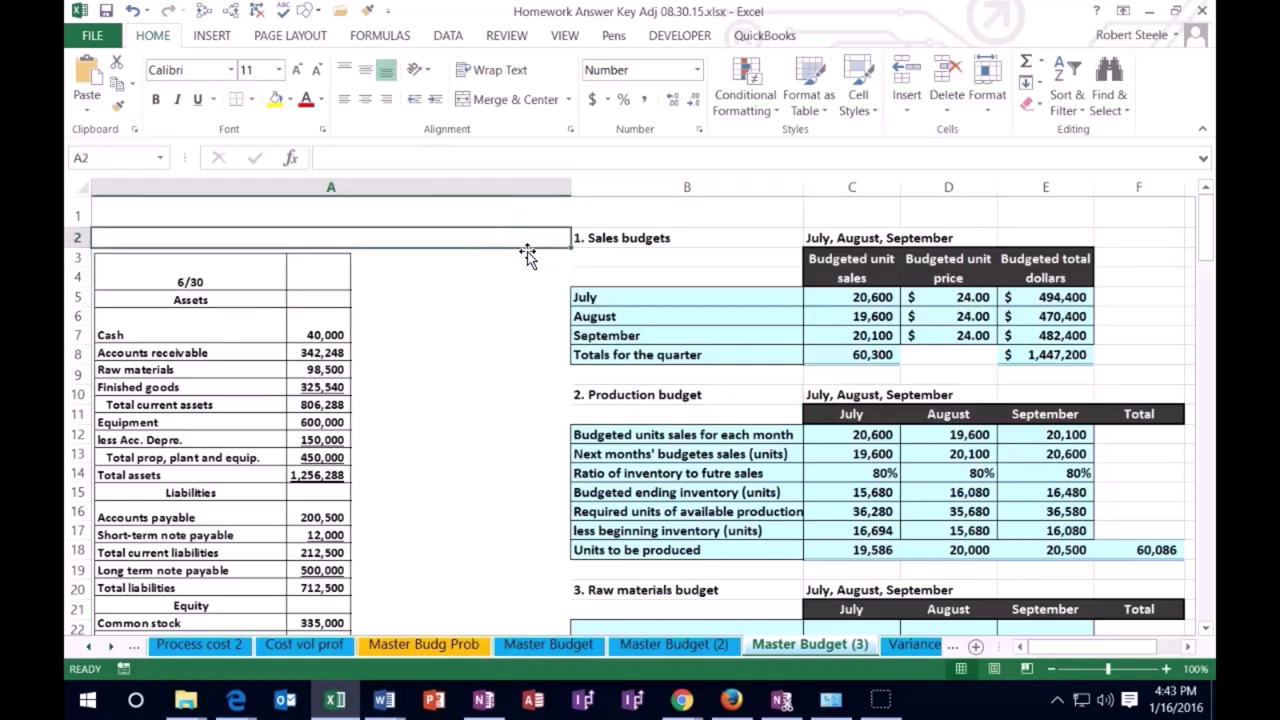
scroll(527, 256, "down", 1)
left_click(527, 327)
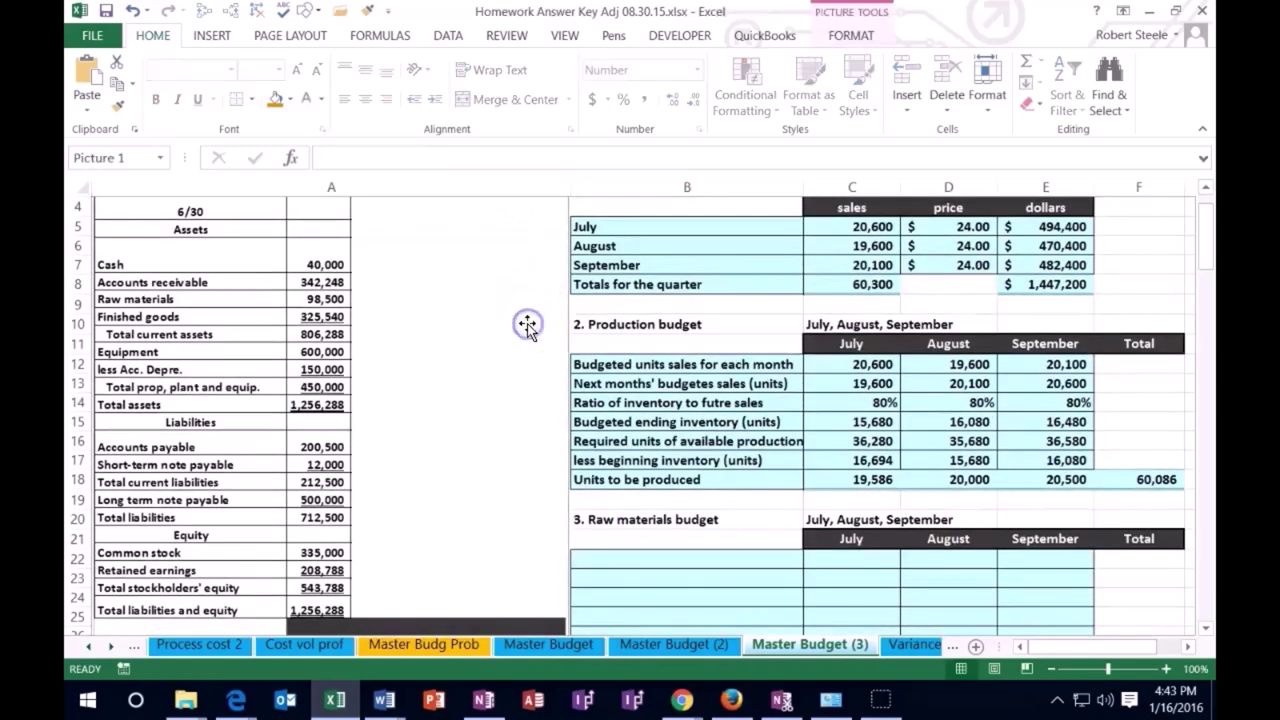
left_click(580, 324)
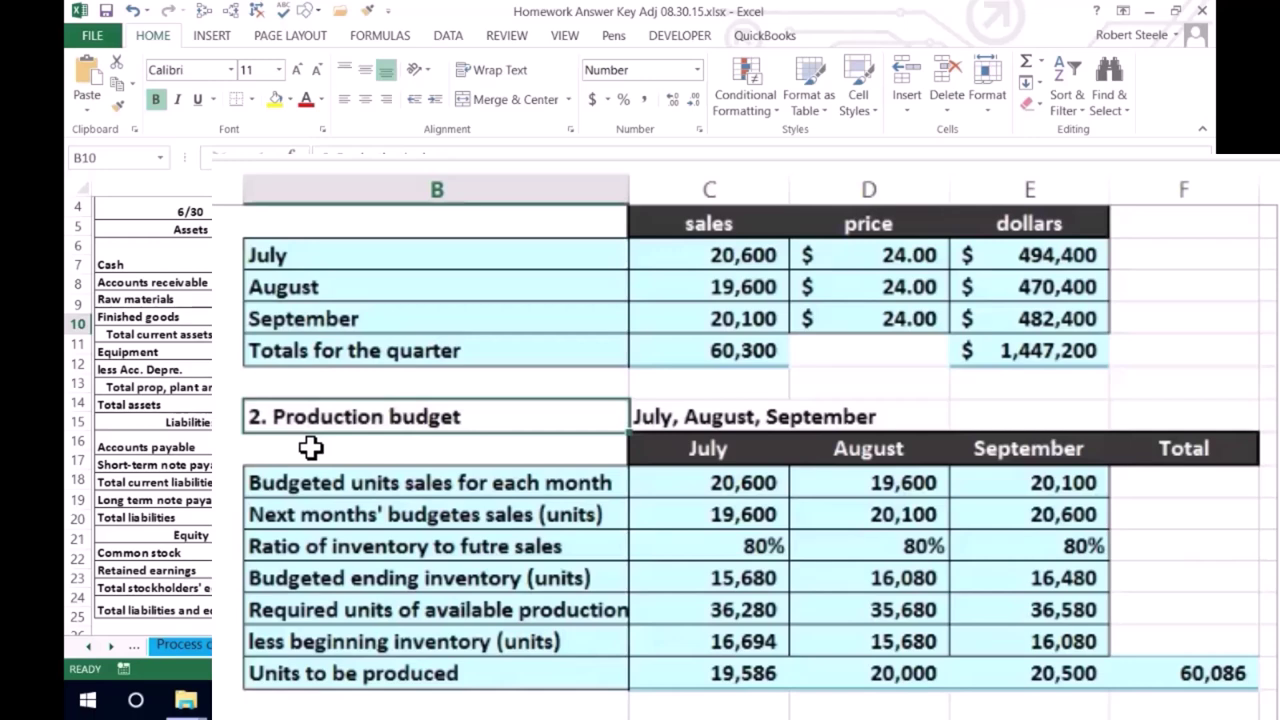
- Scroll down past July units to be produced and select the raw materials budget's first row
scroll(311, 448, "down", 1)
left_click(700, 574)
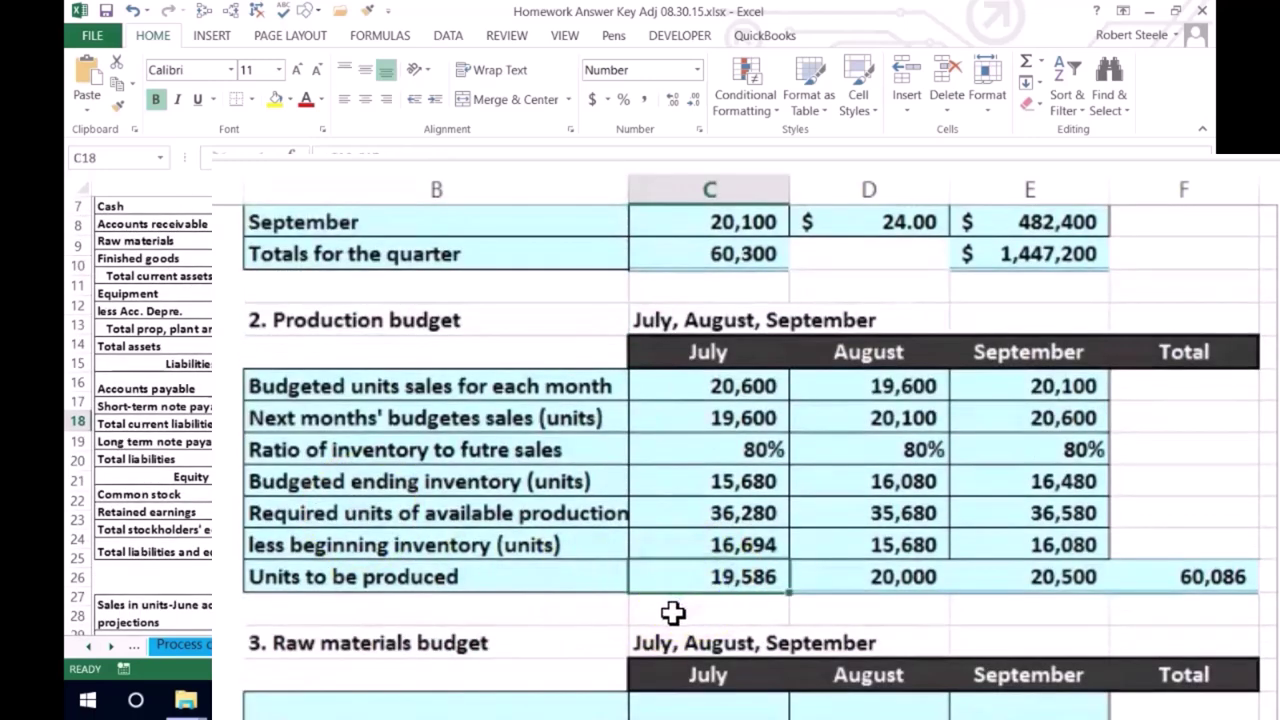
left_click(620, 591)
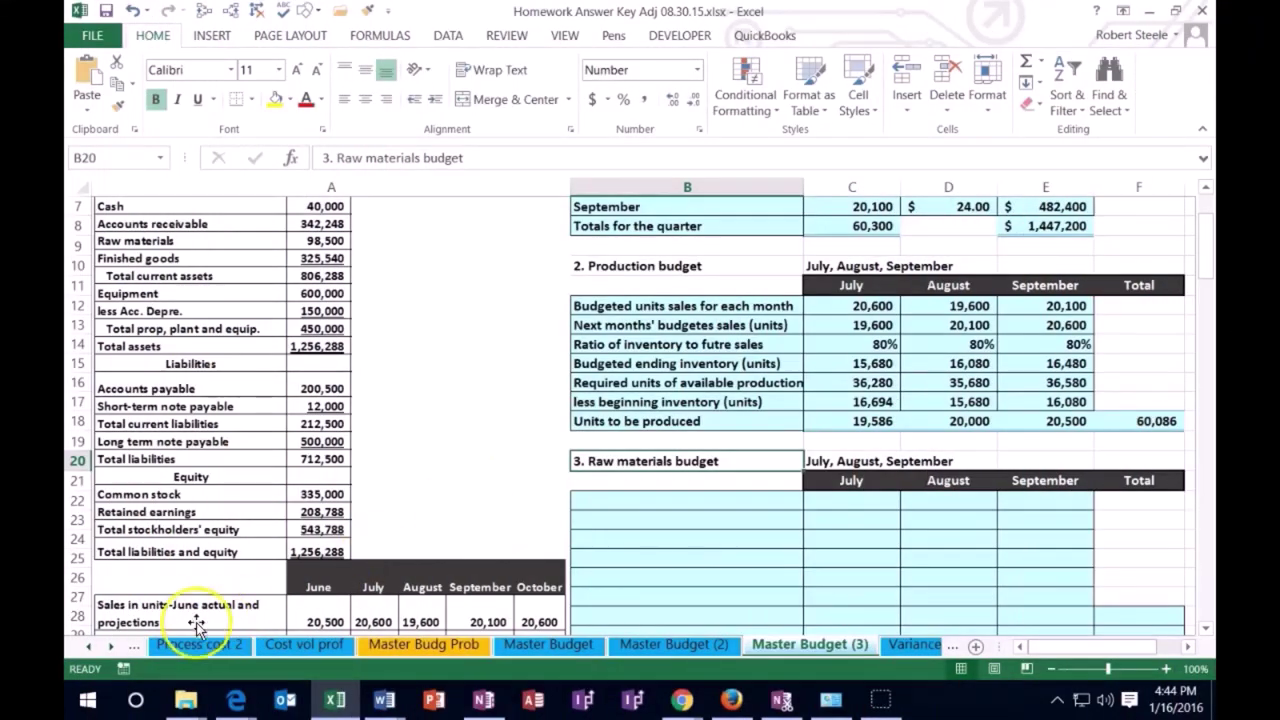
- Label the row 'Production budget (units)' and link July's 19,586 units to units to be produced
type("Production budget (units)")
key("Tab")
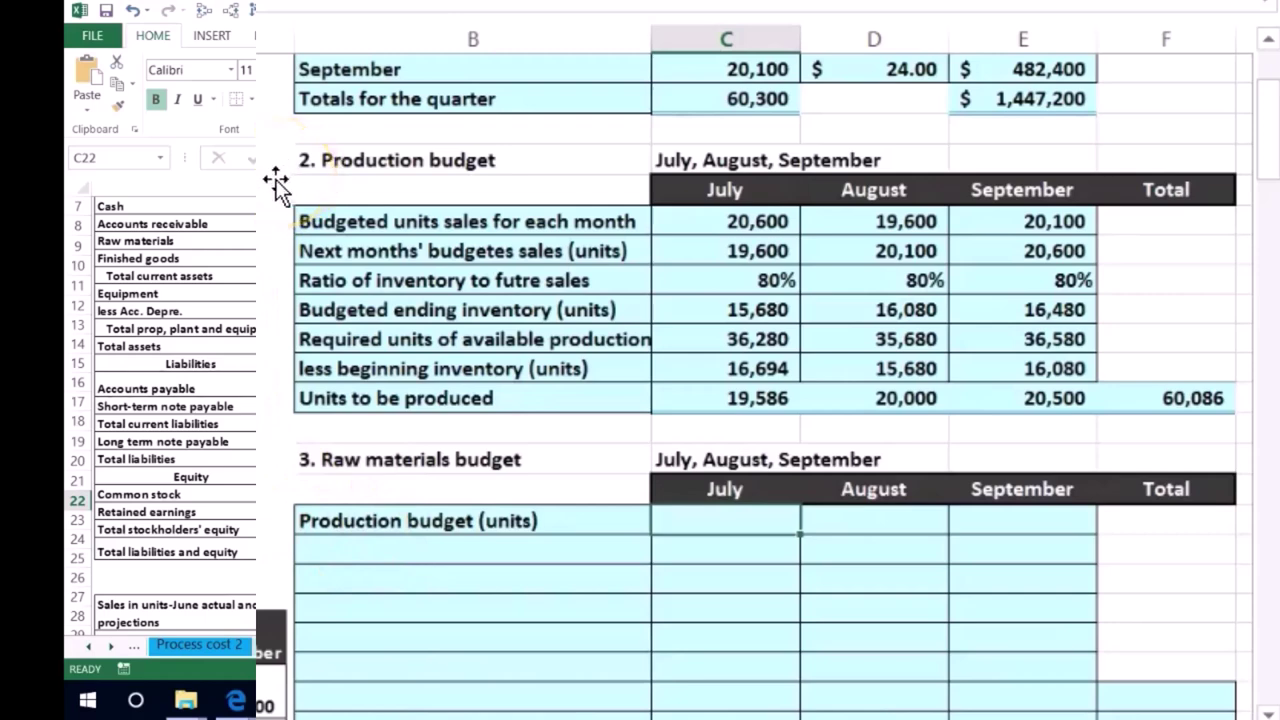
left_click(248, 228)
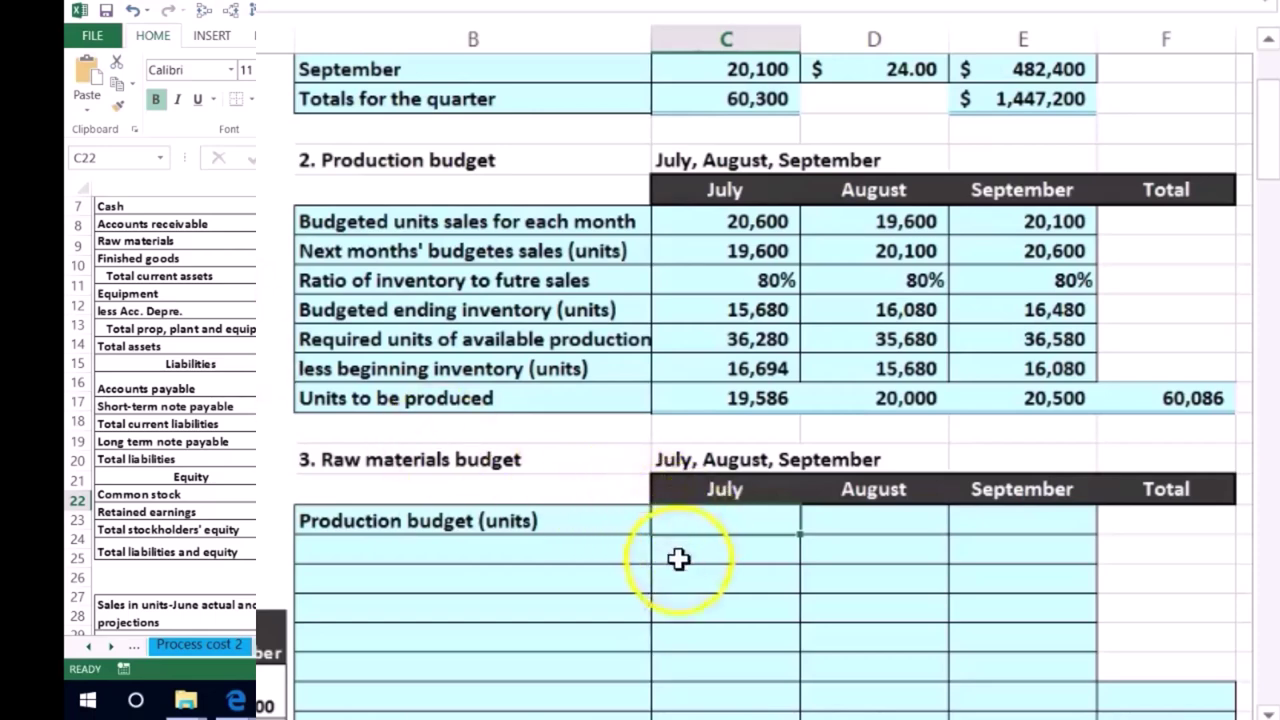
type("=")
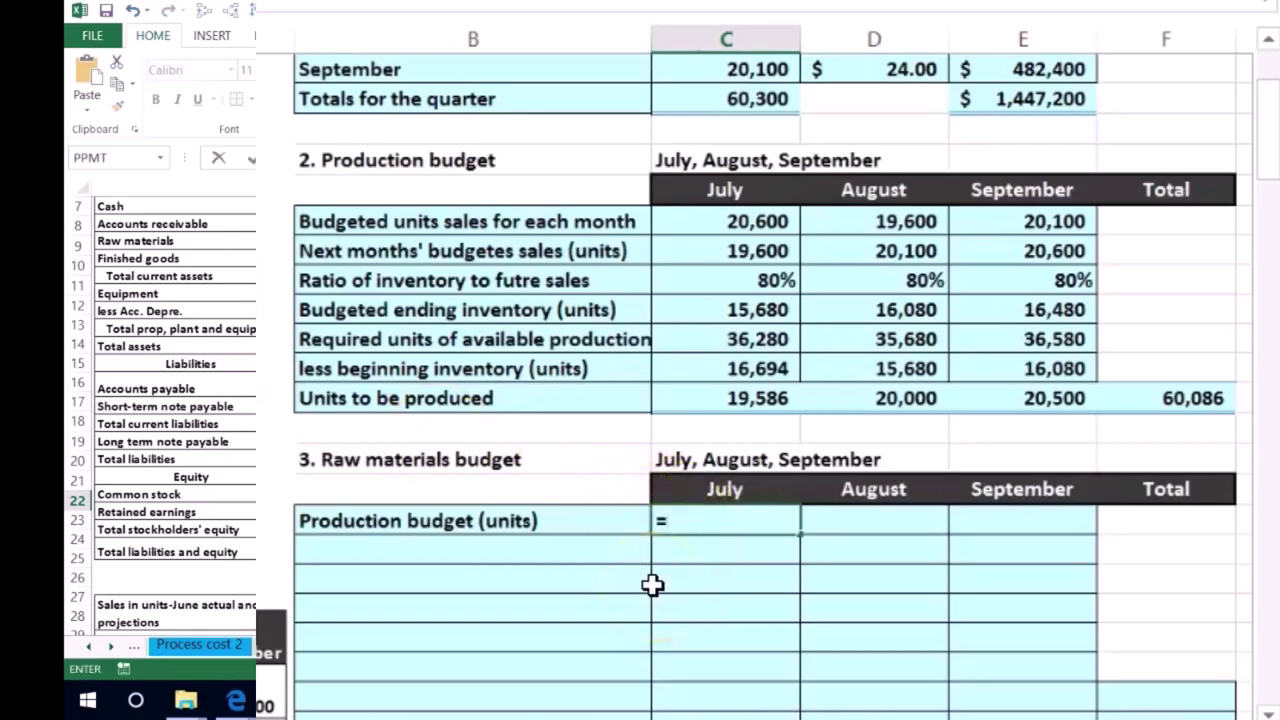
left_click(733, 397)
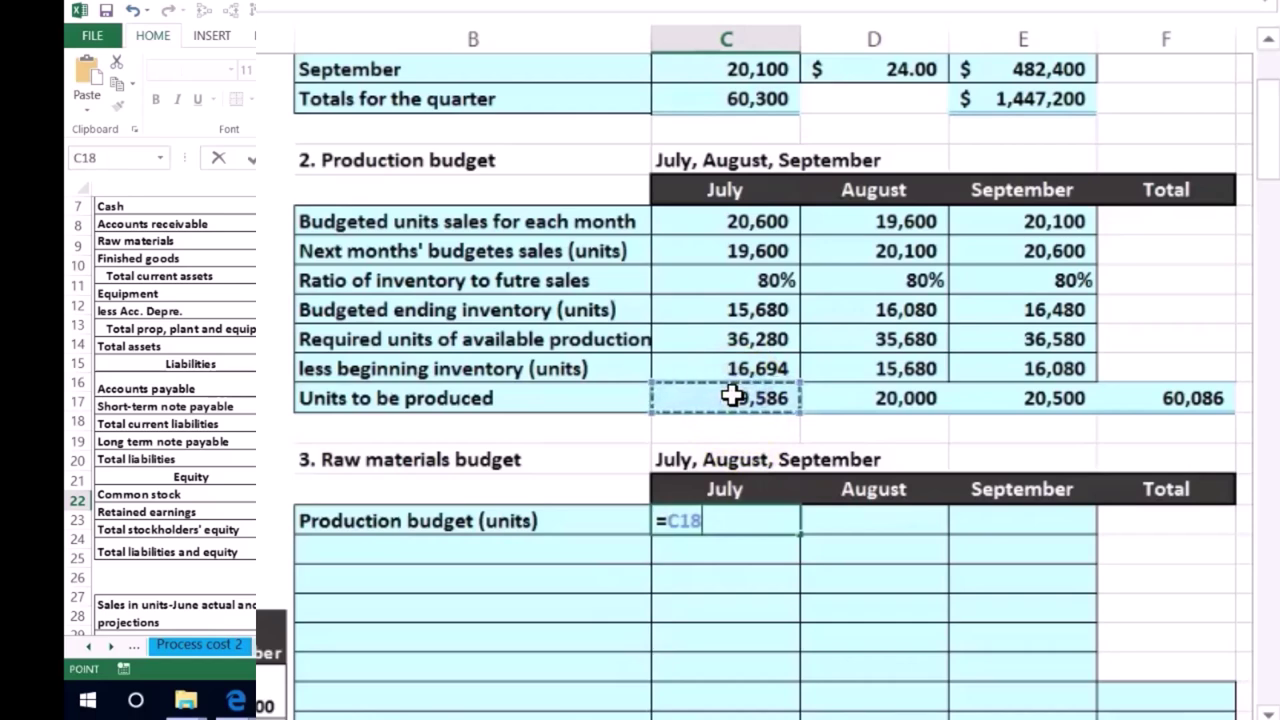
key("Return")
- Link August (20,000) and September (20,500) production units to units to be produced
left_click(735, 517)
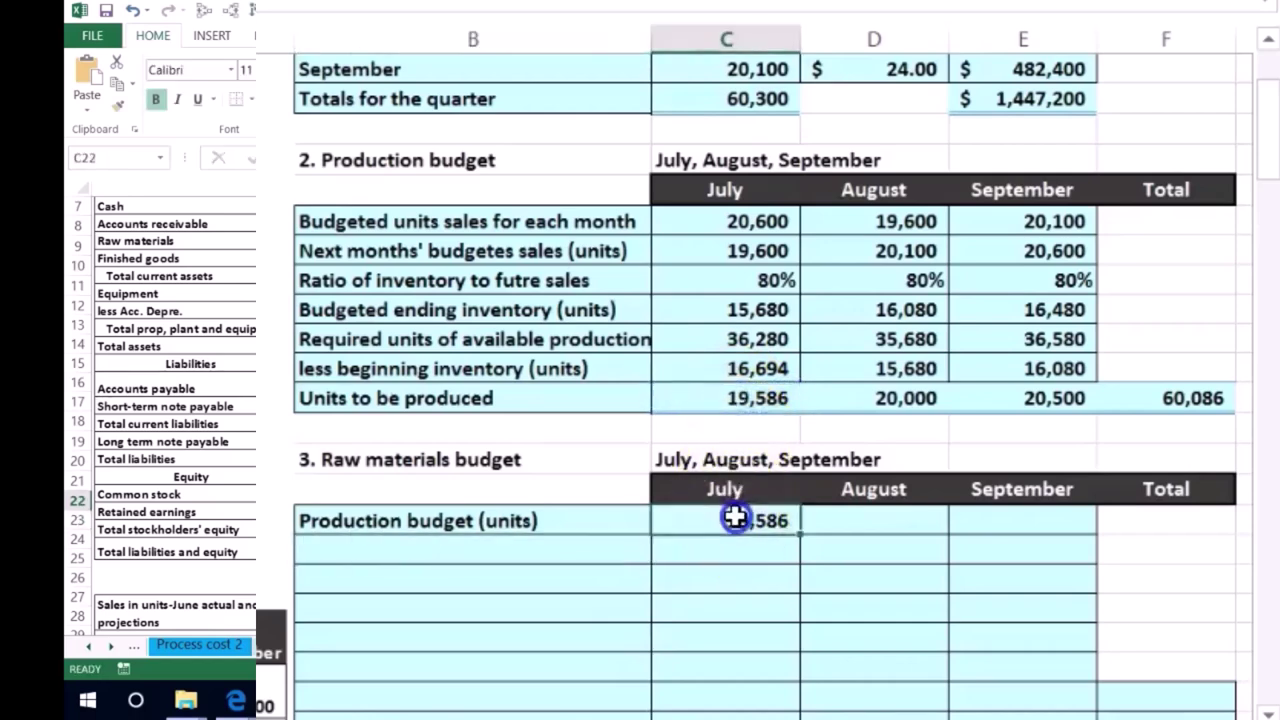
left_click(890, 516)
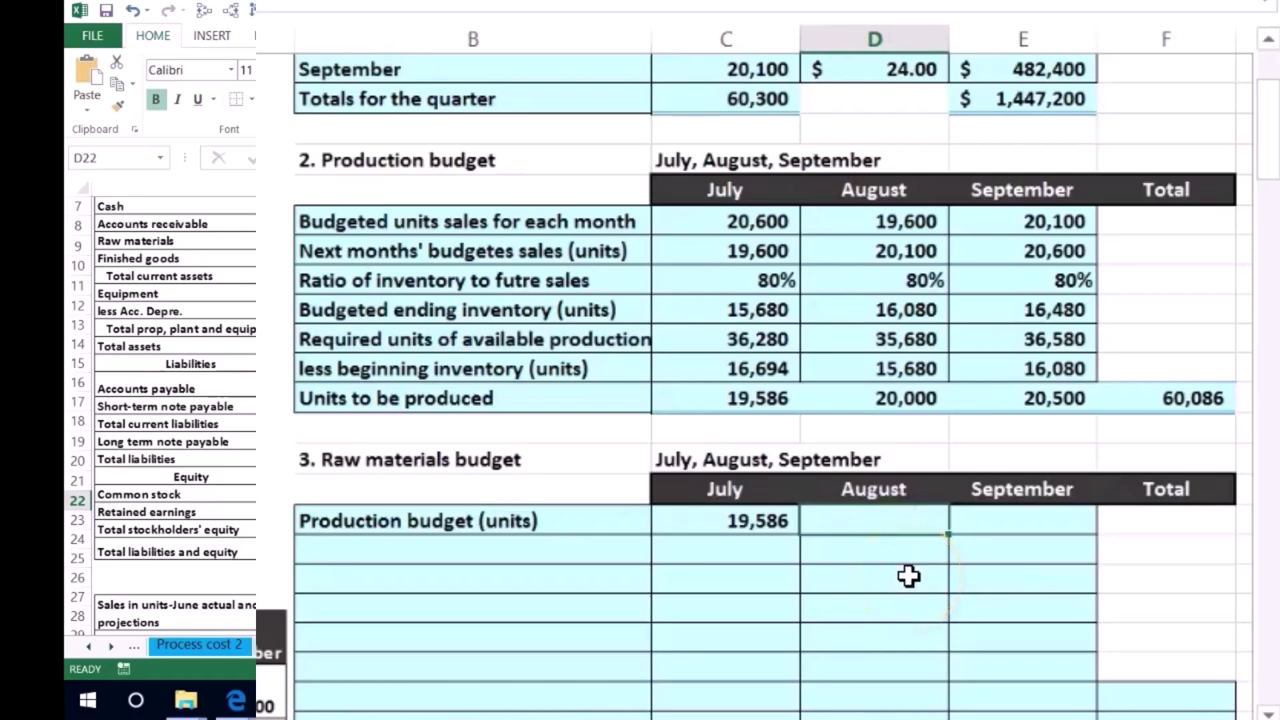
type("=")
left_click(906, 396)
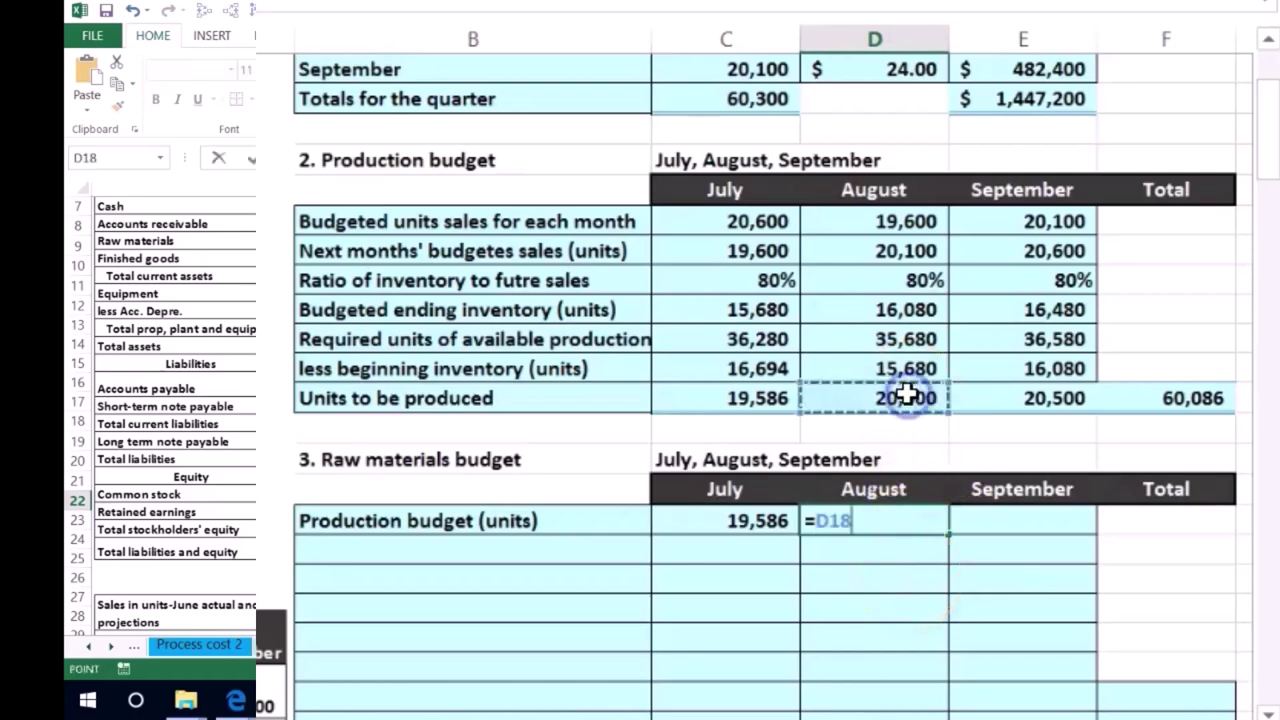
key("Return")
key("Right")
key("Up")
type("=")
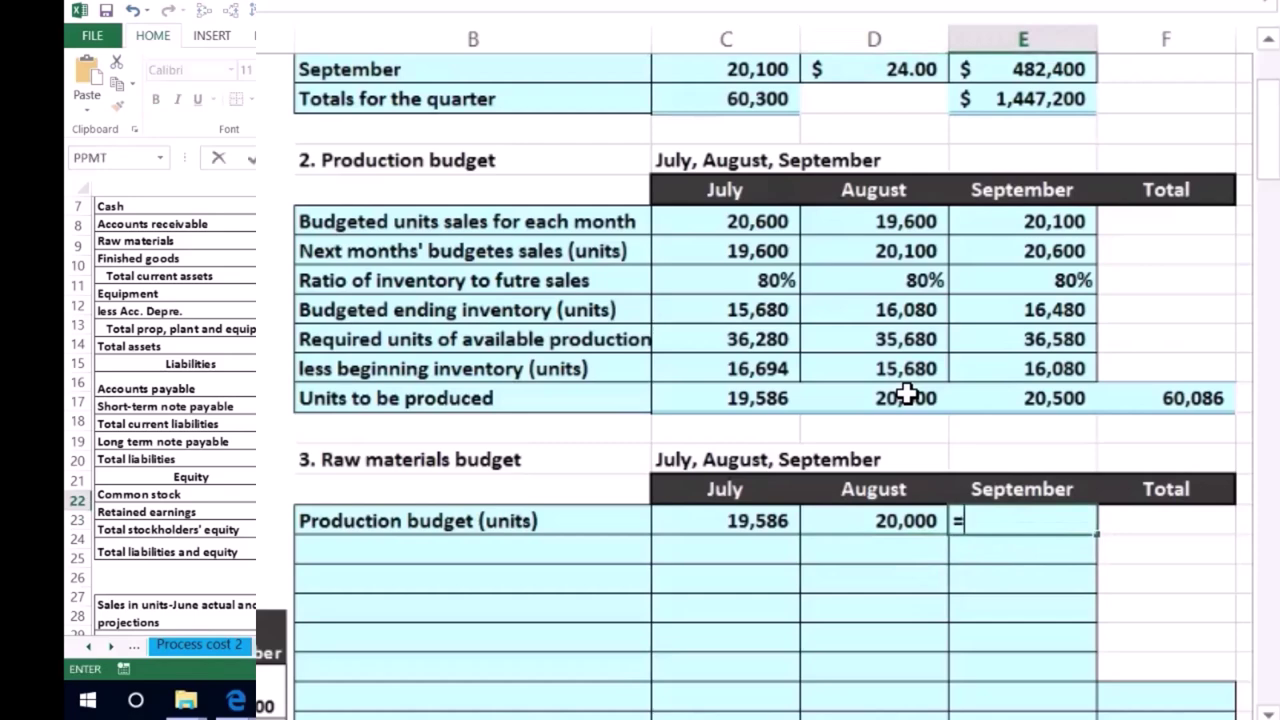
left_click(1025, 398)
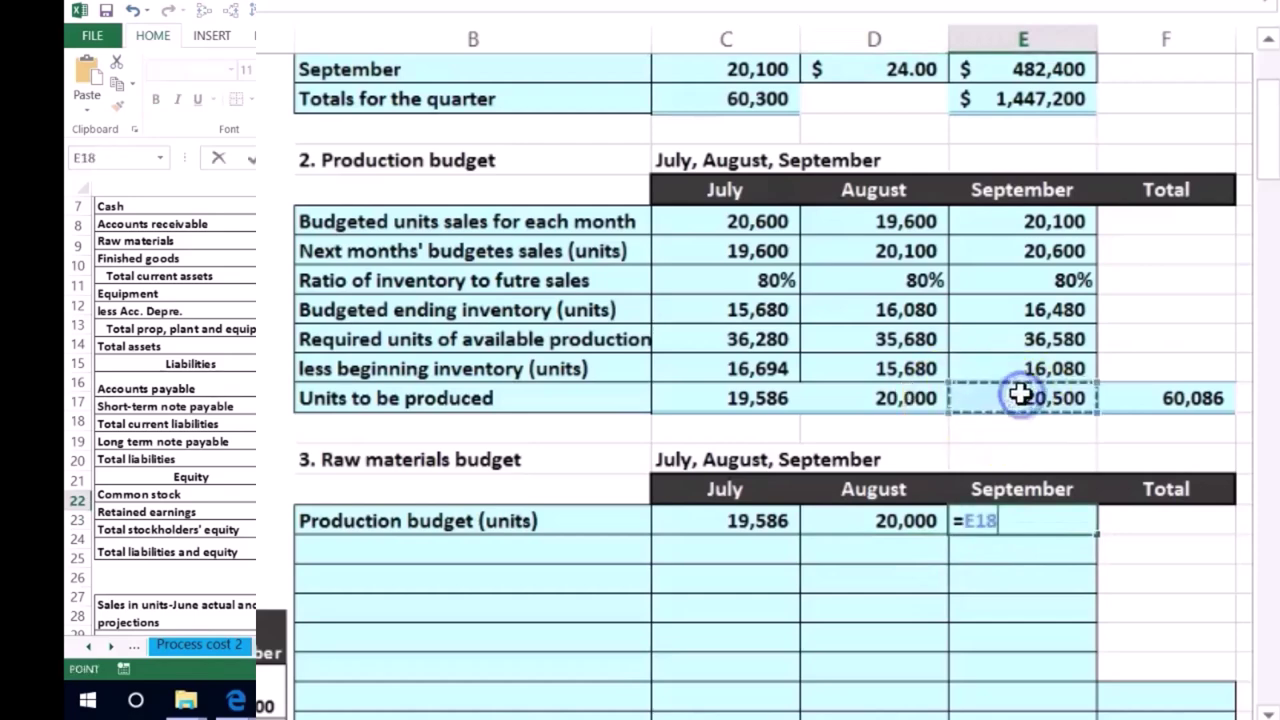
key("Return")
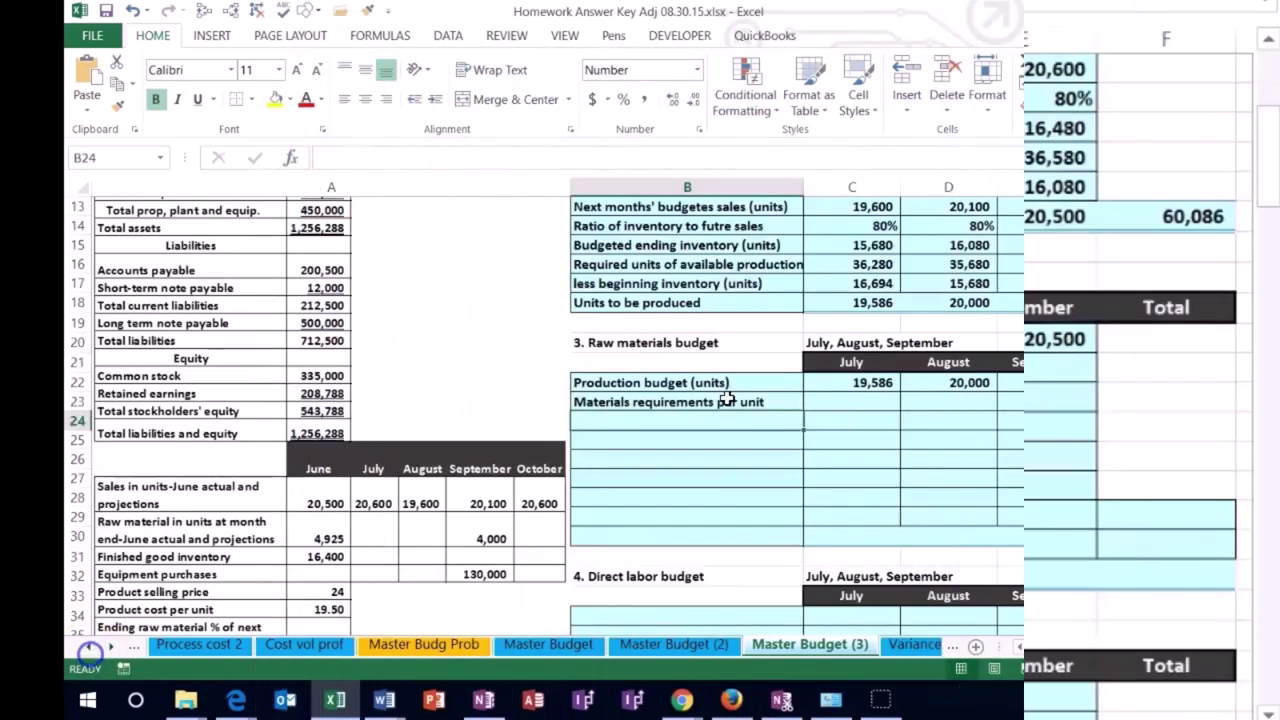
left_click(727, 400)
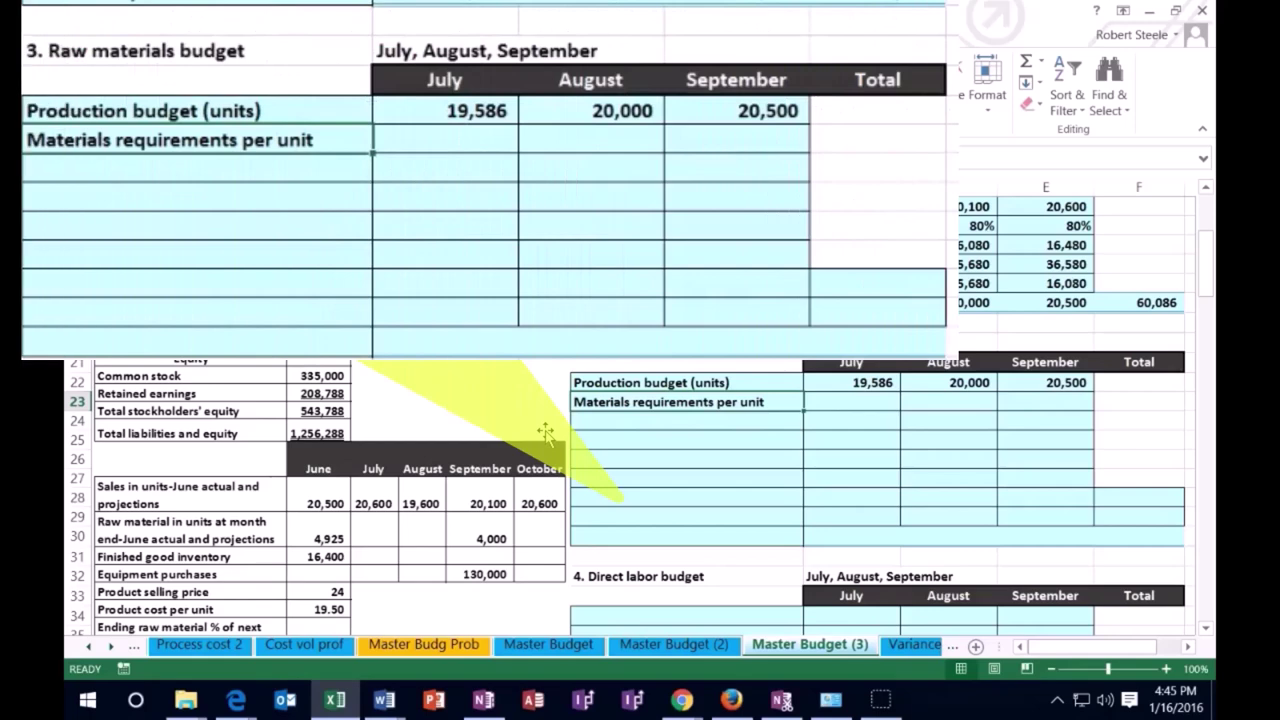
left_click(856, 381)
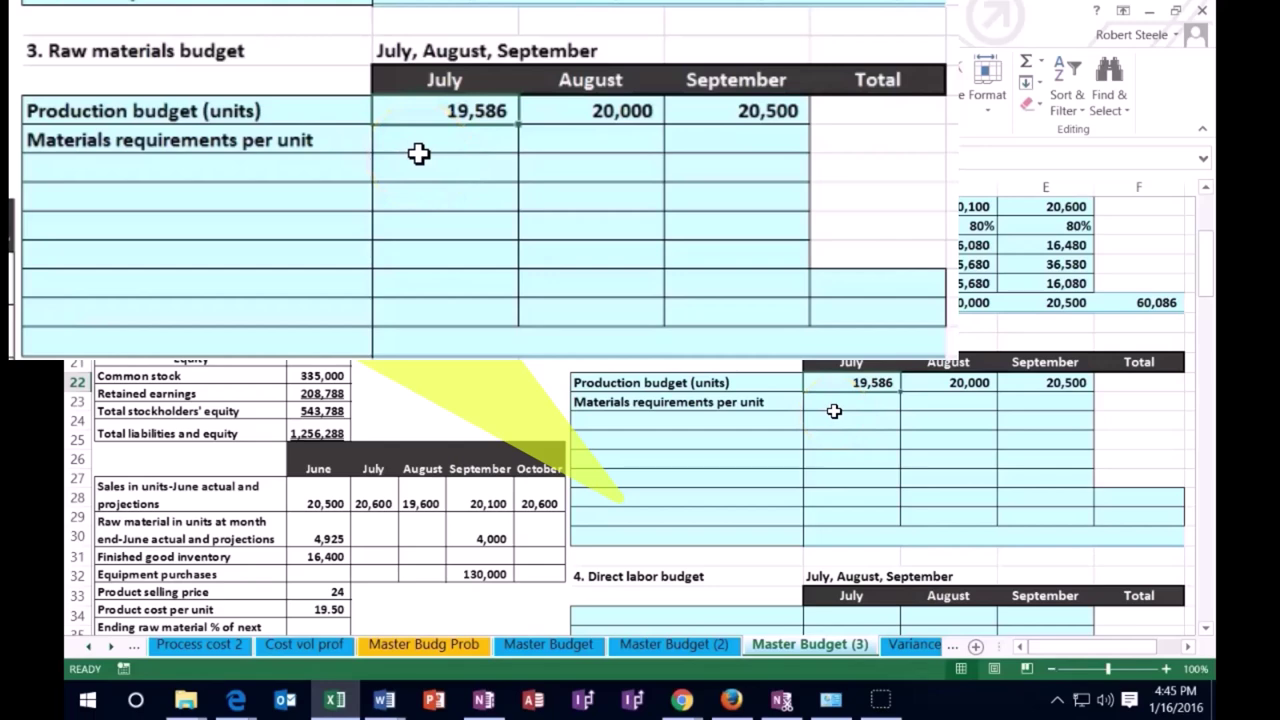
left_click(822, 364)
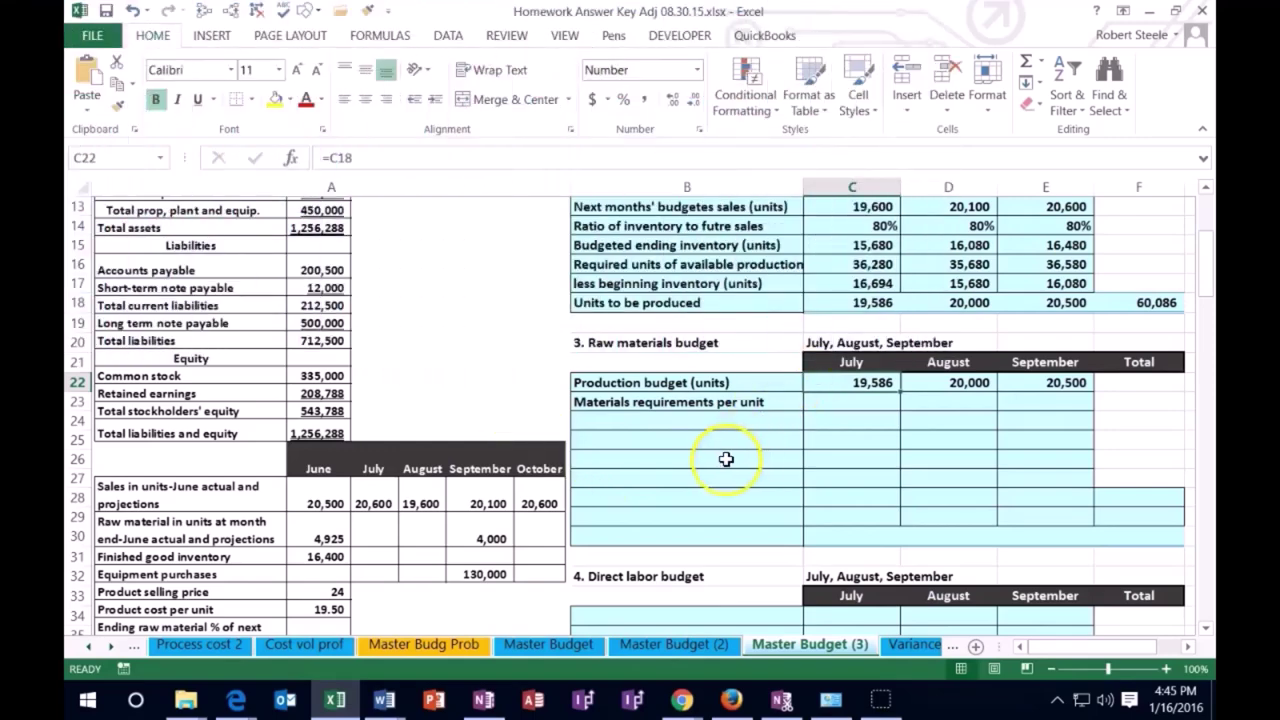
scroll(726, 459, "down", 3)
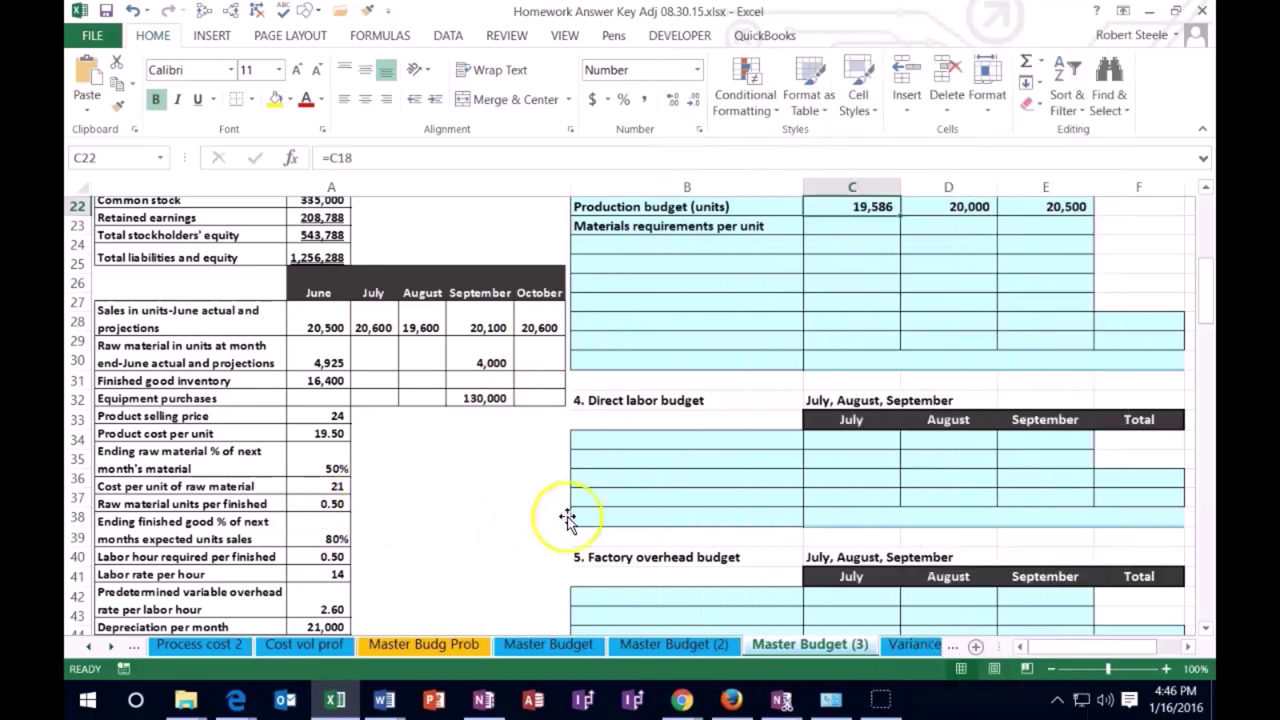
scroll(614, 523, "up", 2)
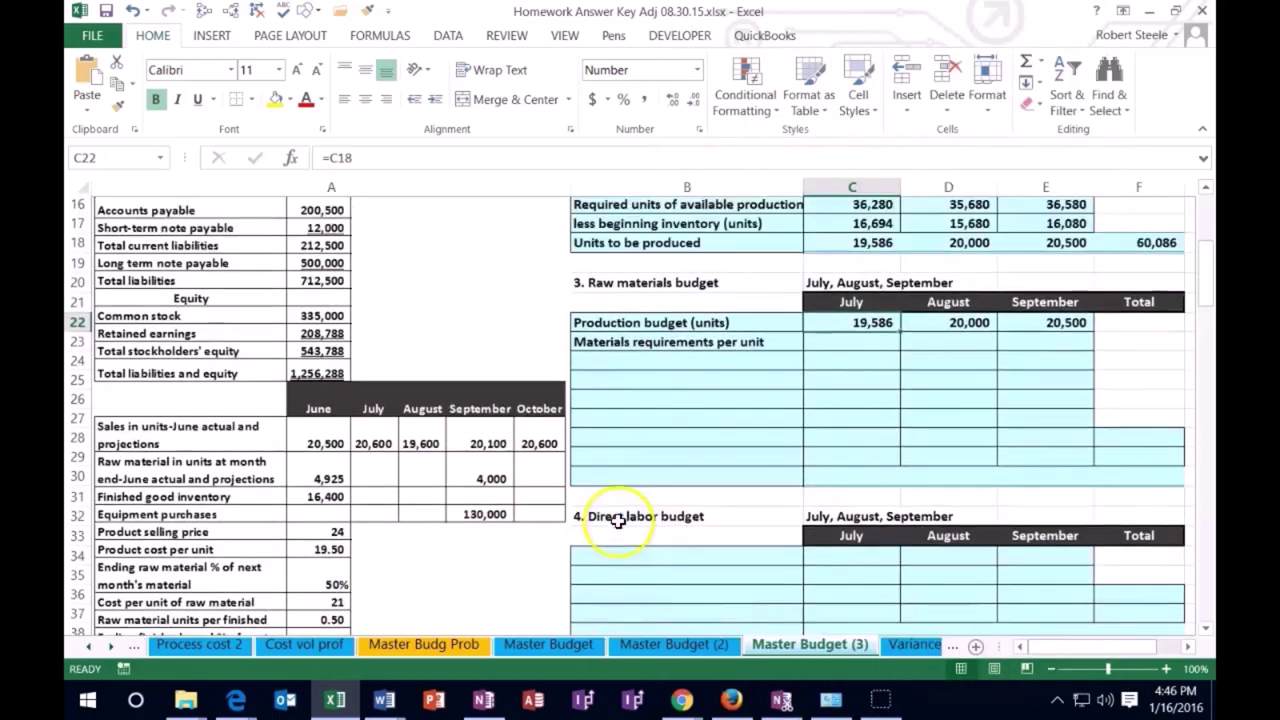
- Enter 0.50 materials per unit for July and compute July materials needed of 9,793
left_click(833, 355)
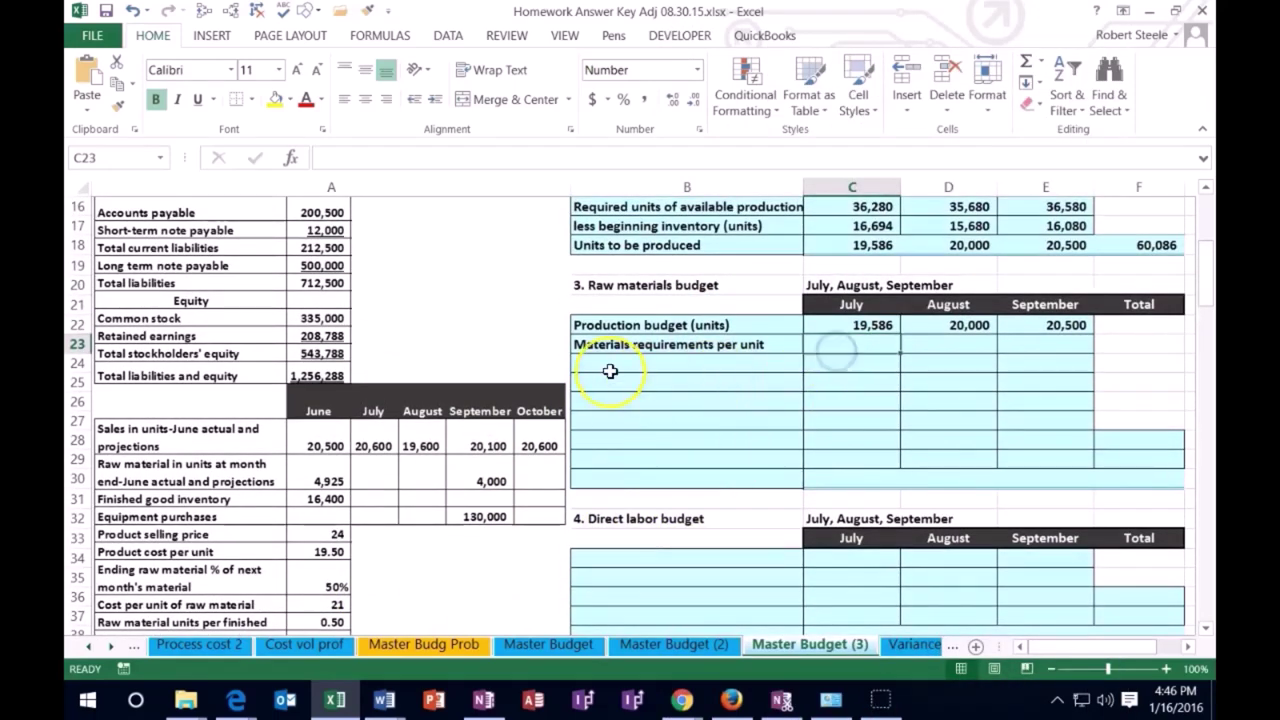
type(".5")
key("Return")
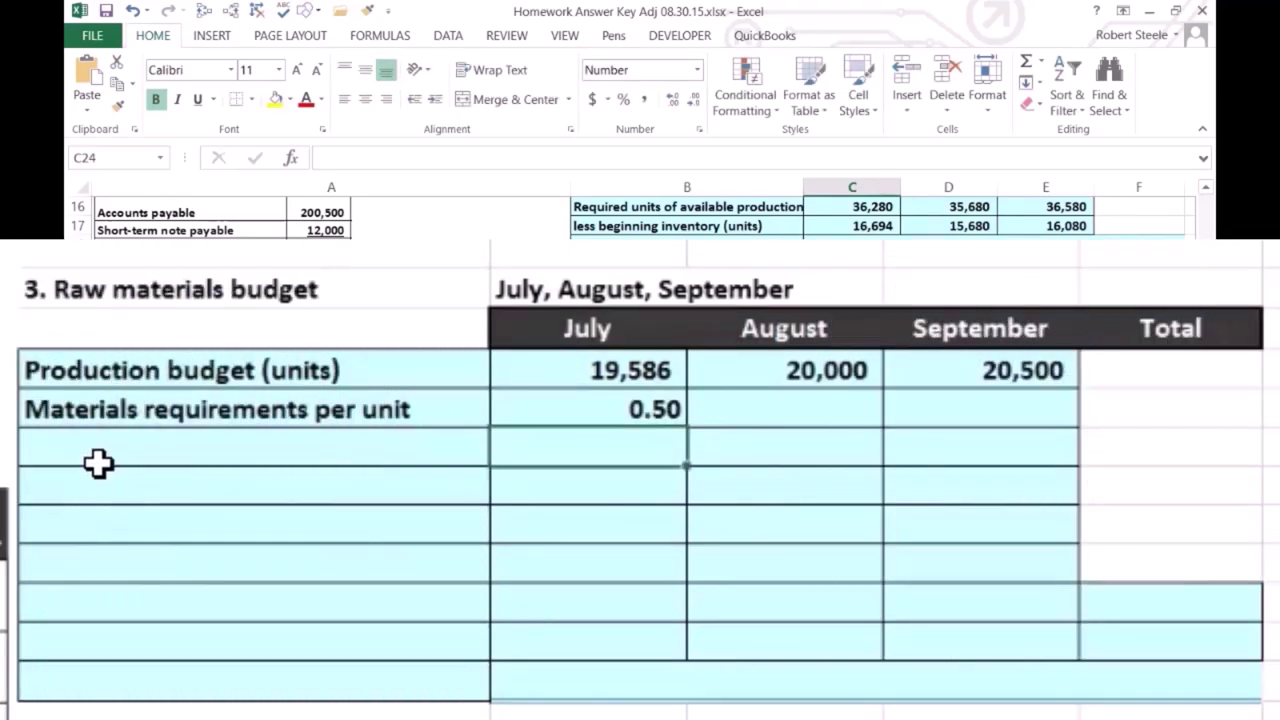
type("=")
left_click(528, 362)
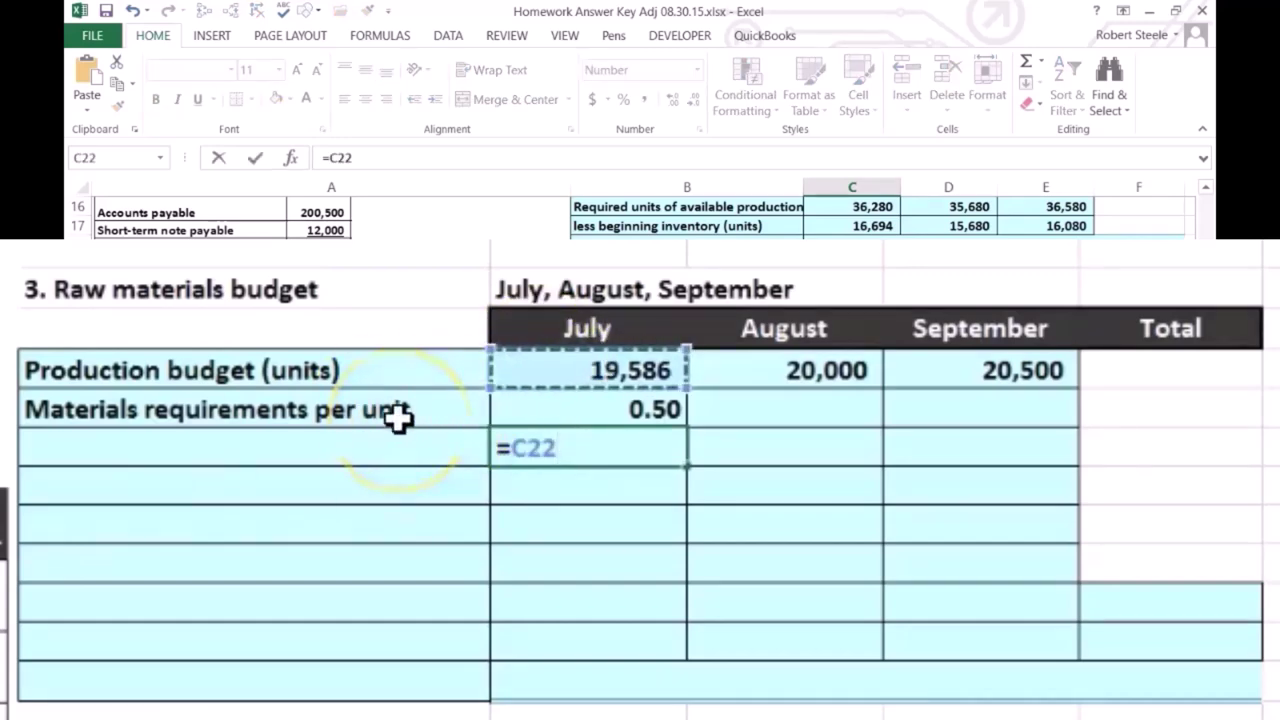
type("*")
left_click(534, 408)
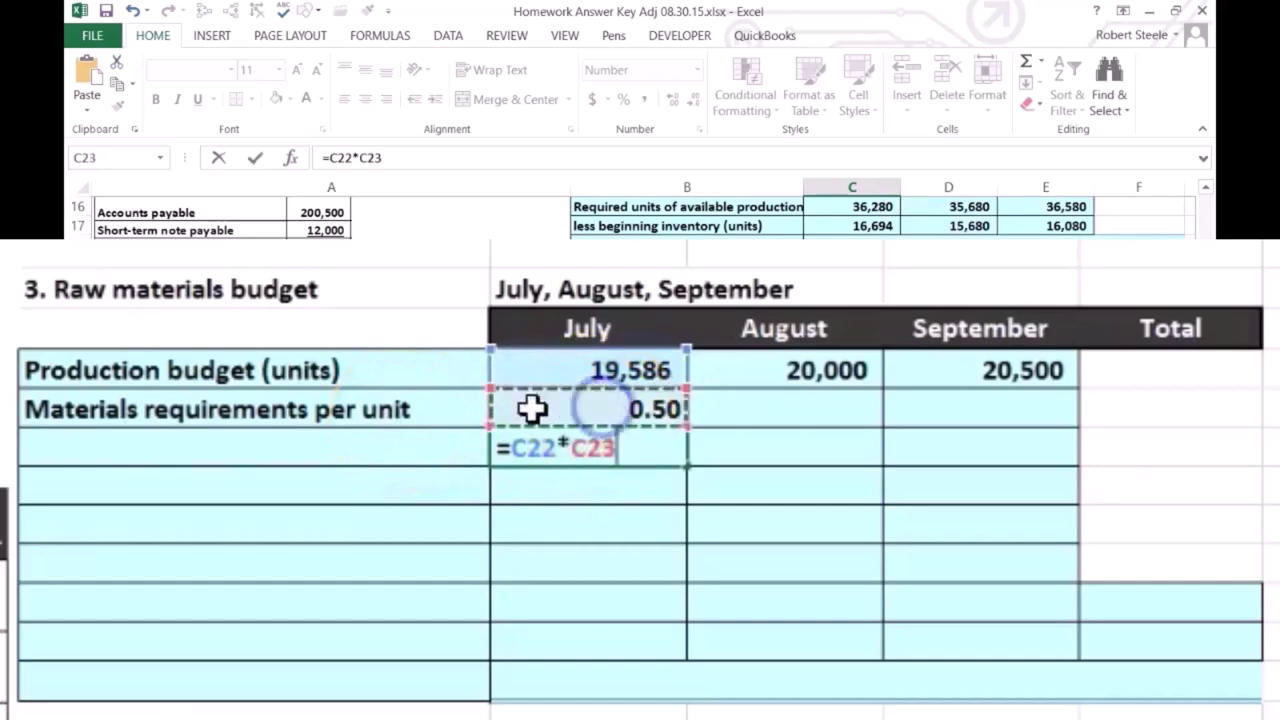
key("Tab")
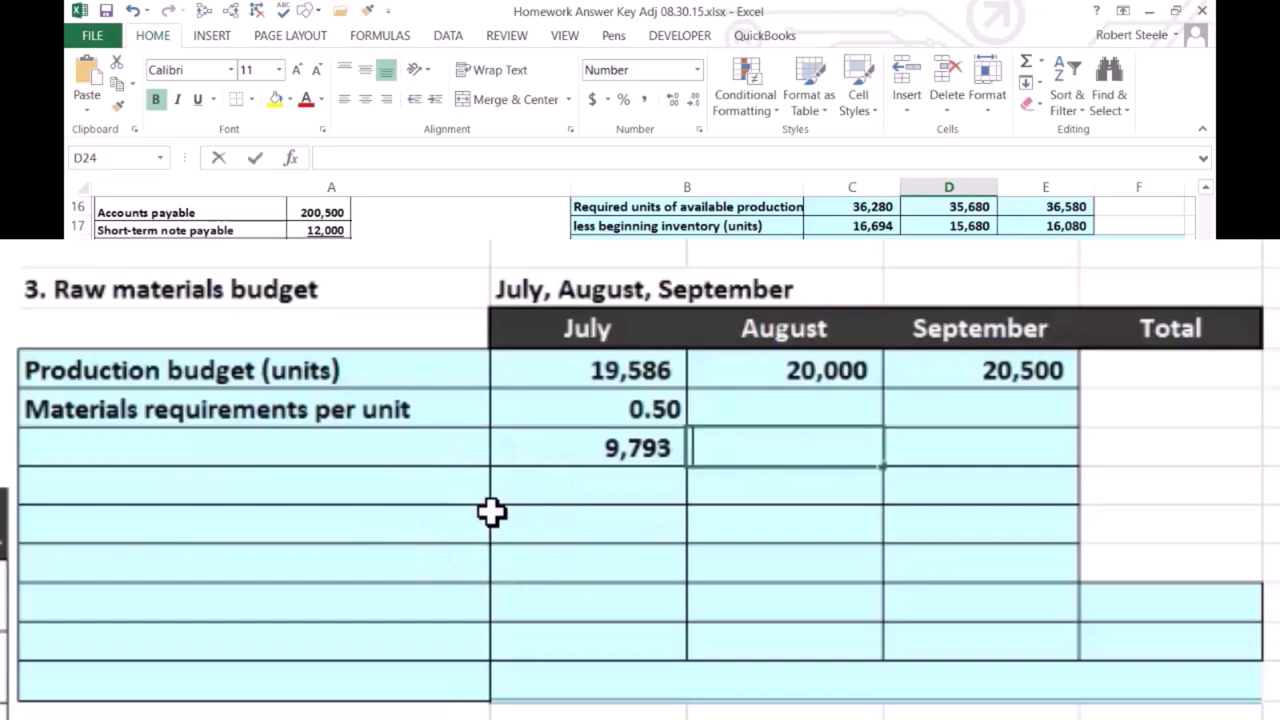
- Enter 0.50 materials requirement per unit for August and September
type("=")
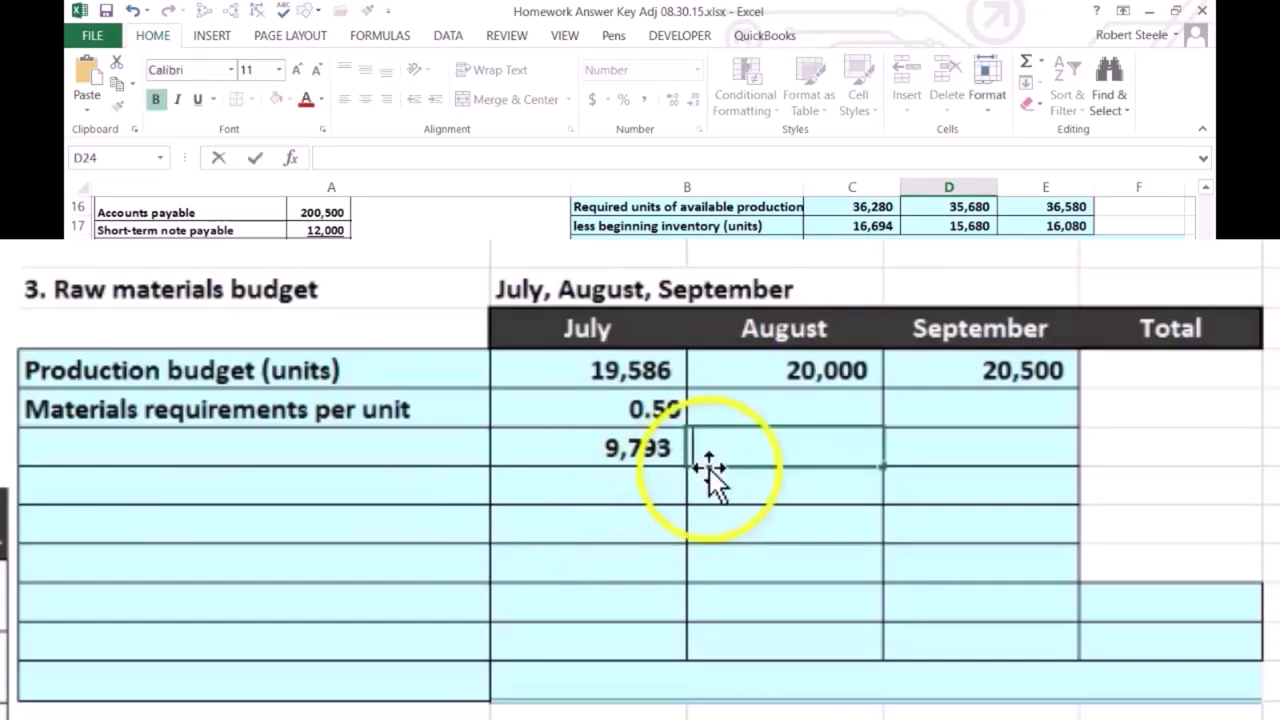
key("Up")
type(".5")
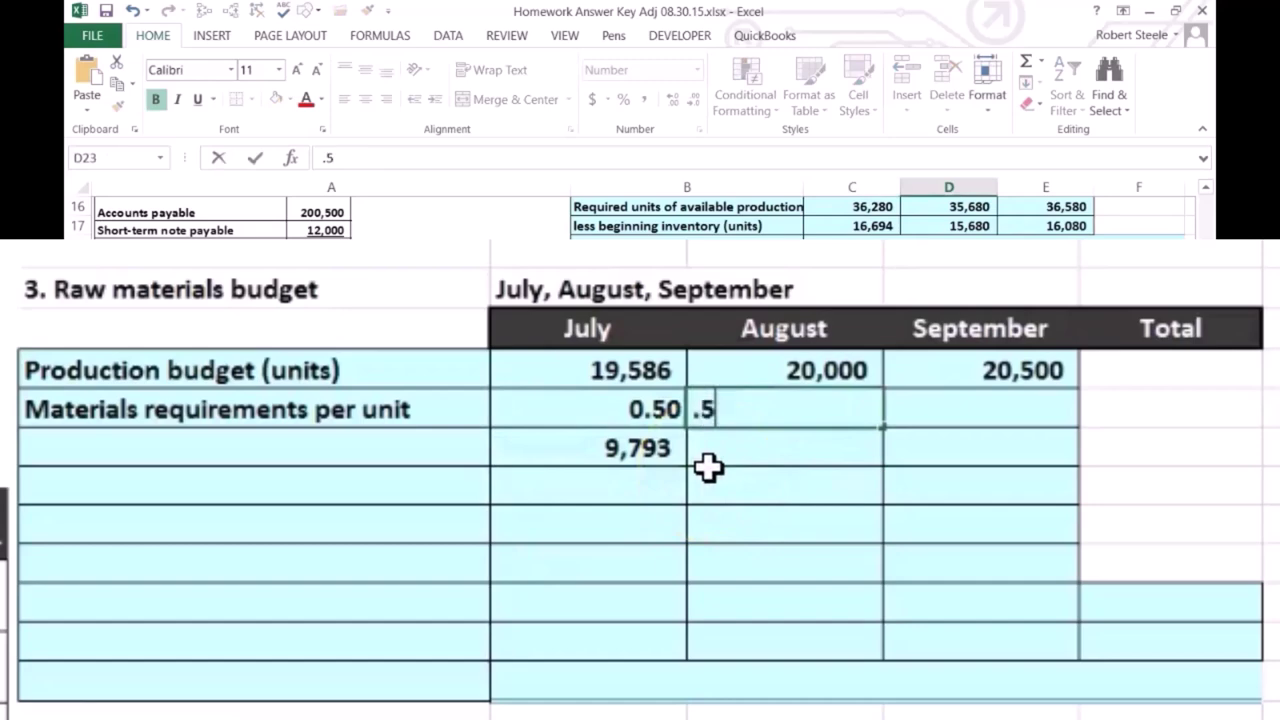
key("Tab")
type(".5")
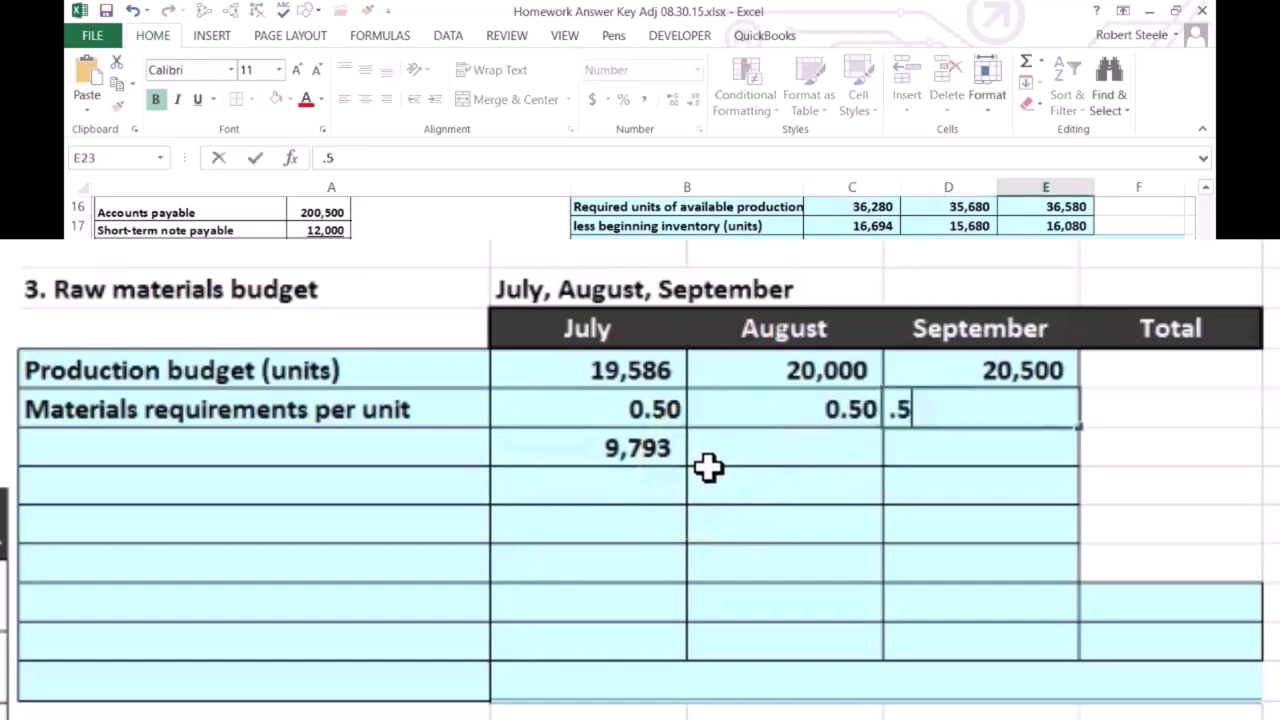
key("Return")
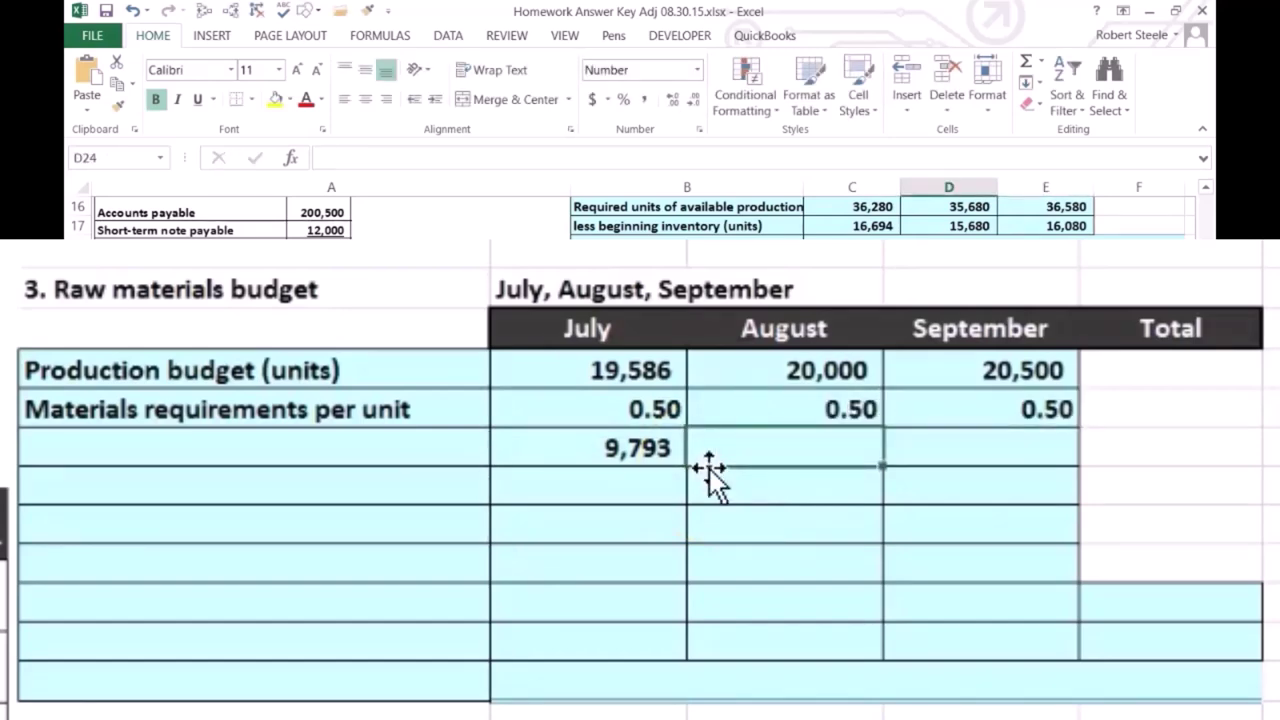
- Compute August (10,000) and September (10,250) materials needed as production units times per-unit requirement
type("=")
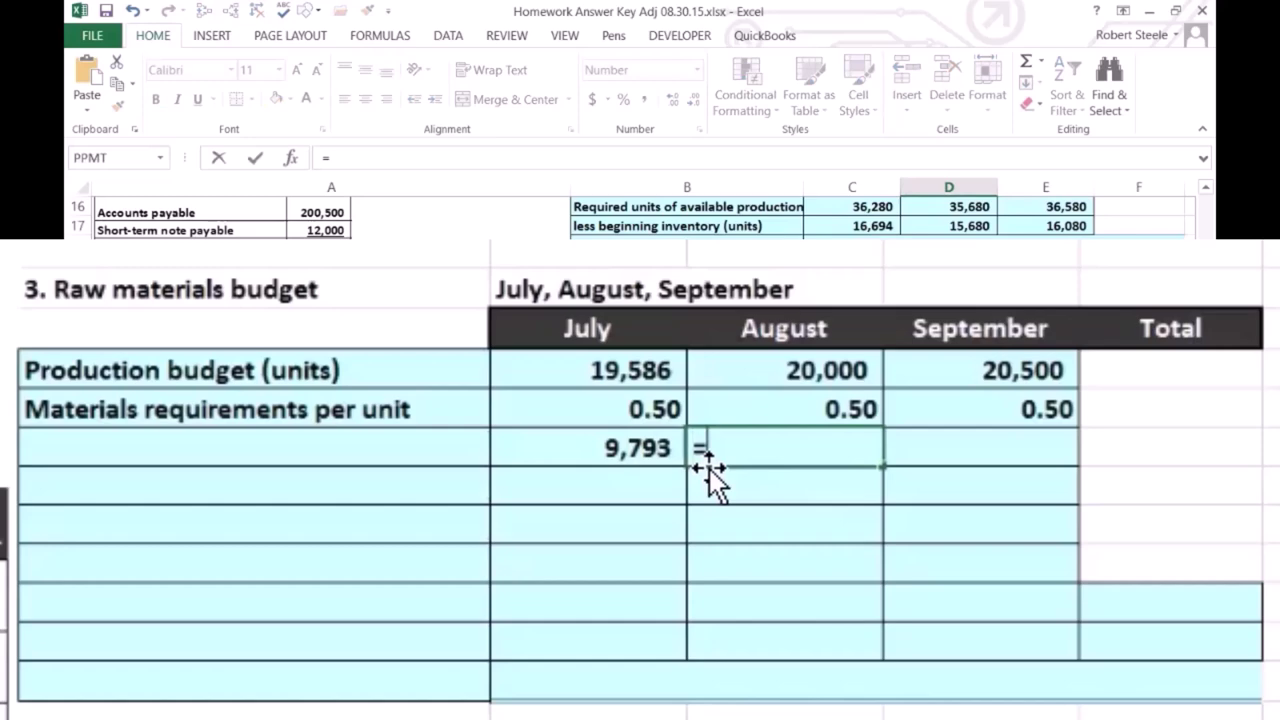
left_click(835, 368)
type("*")
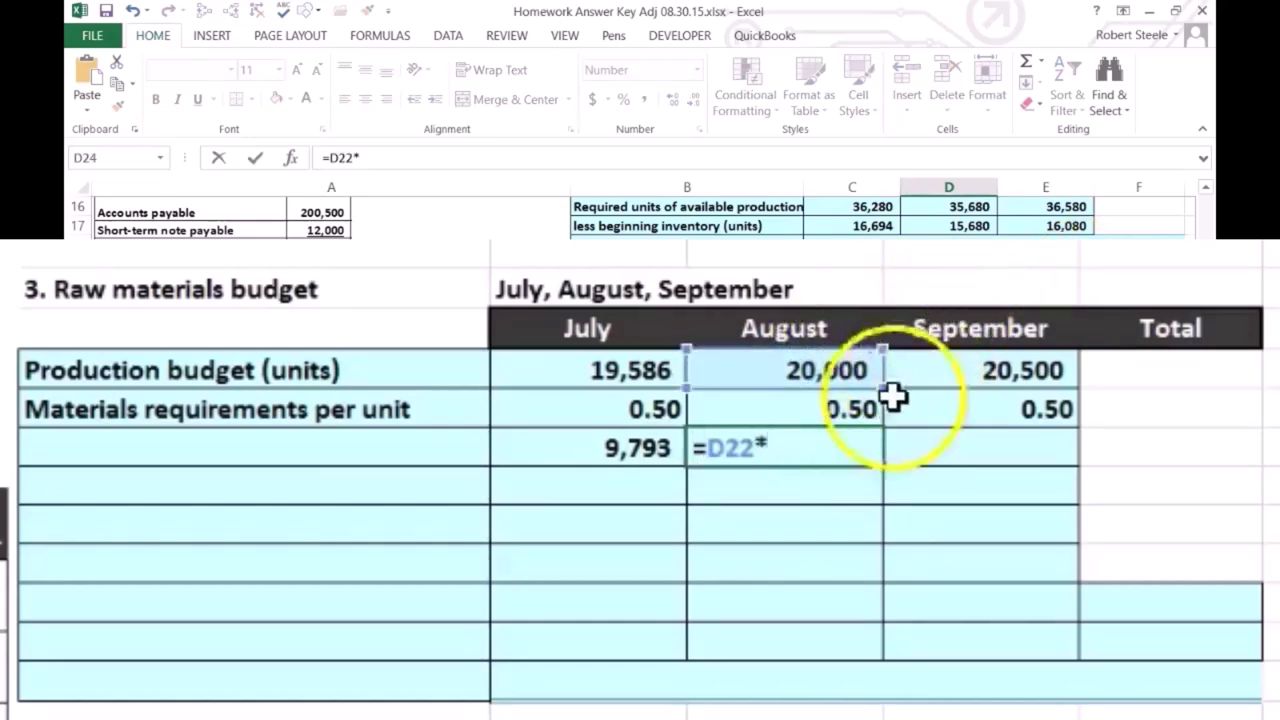
left_click(858, 408)
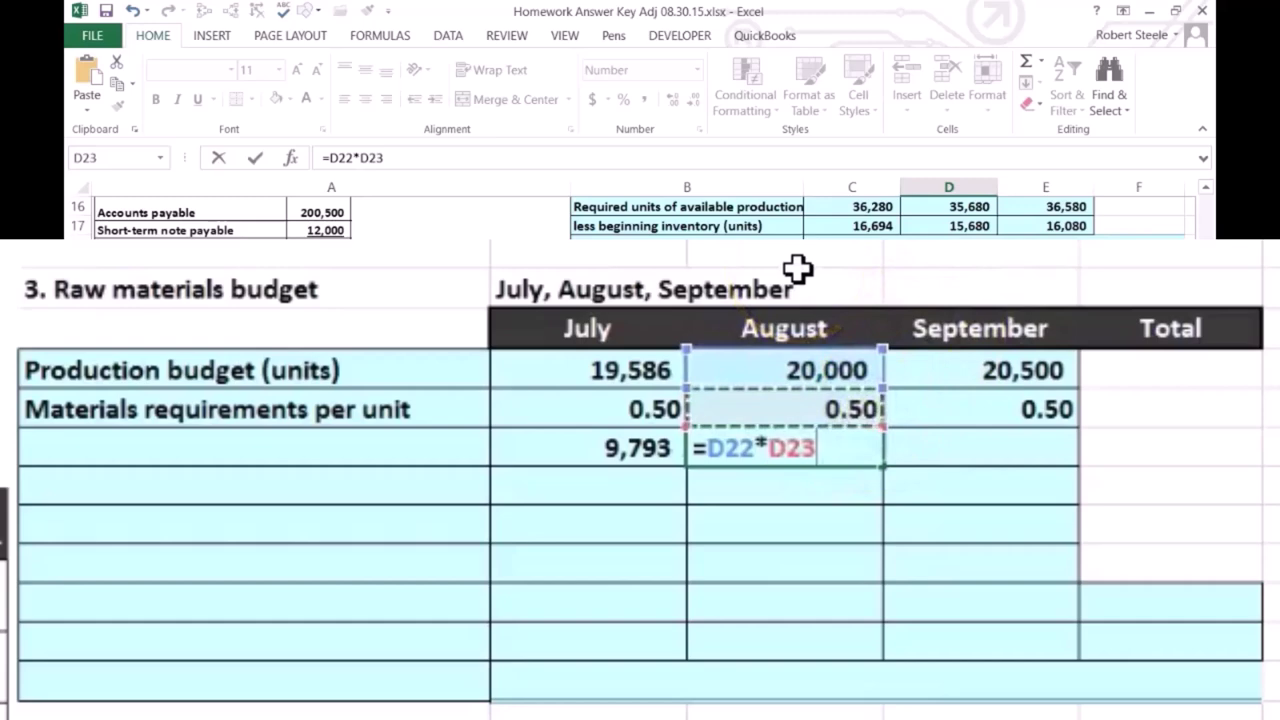
key("Tab")
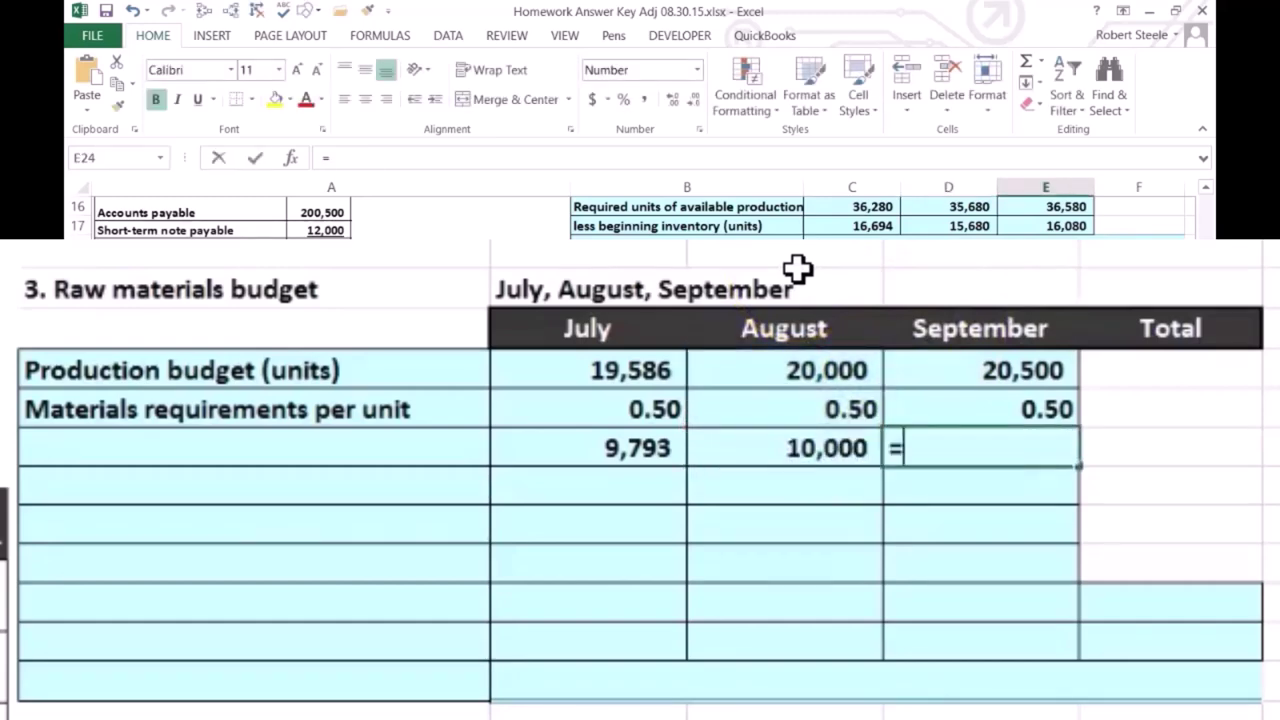
left_click(1062, 368)
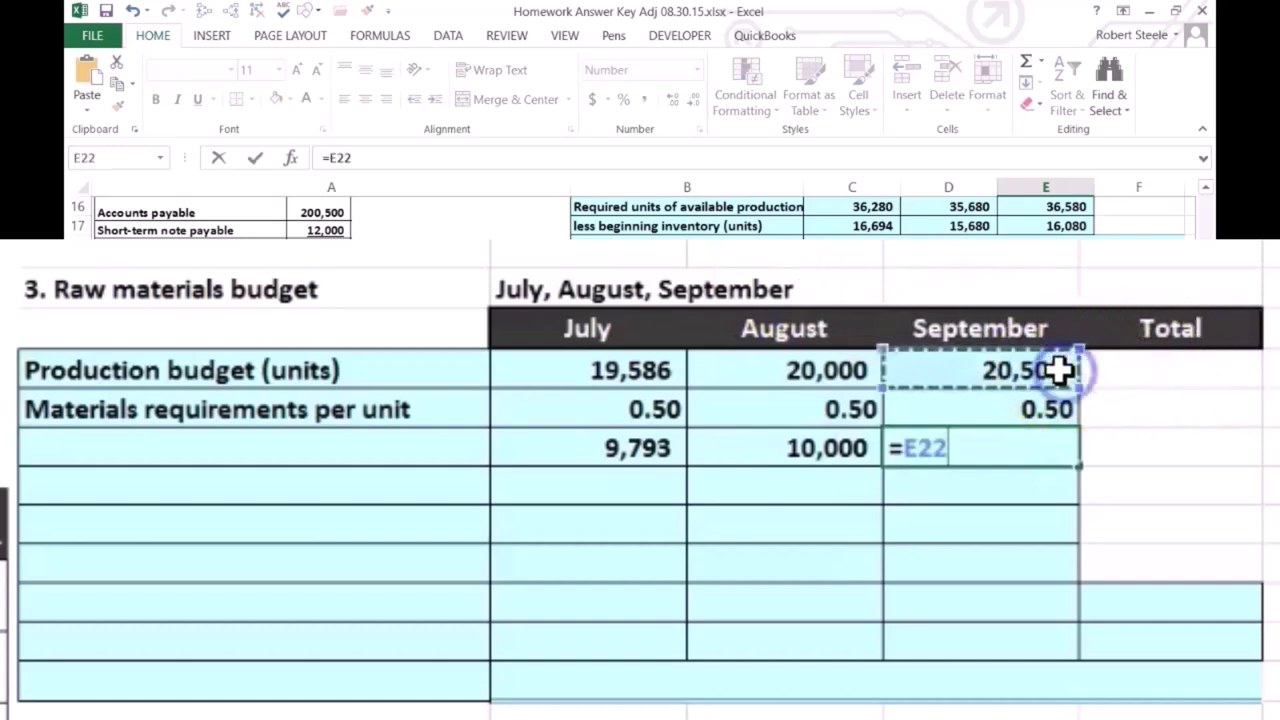
type("*")
left_click(1037, 409)
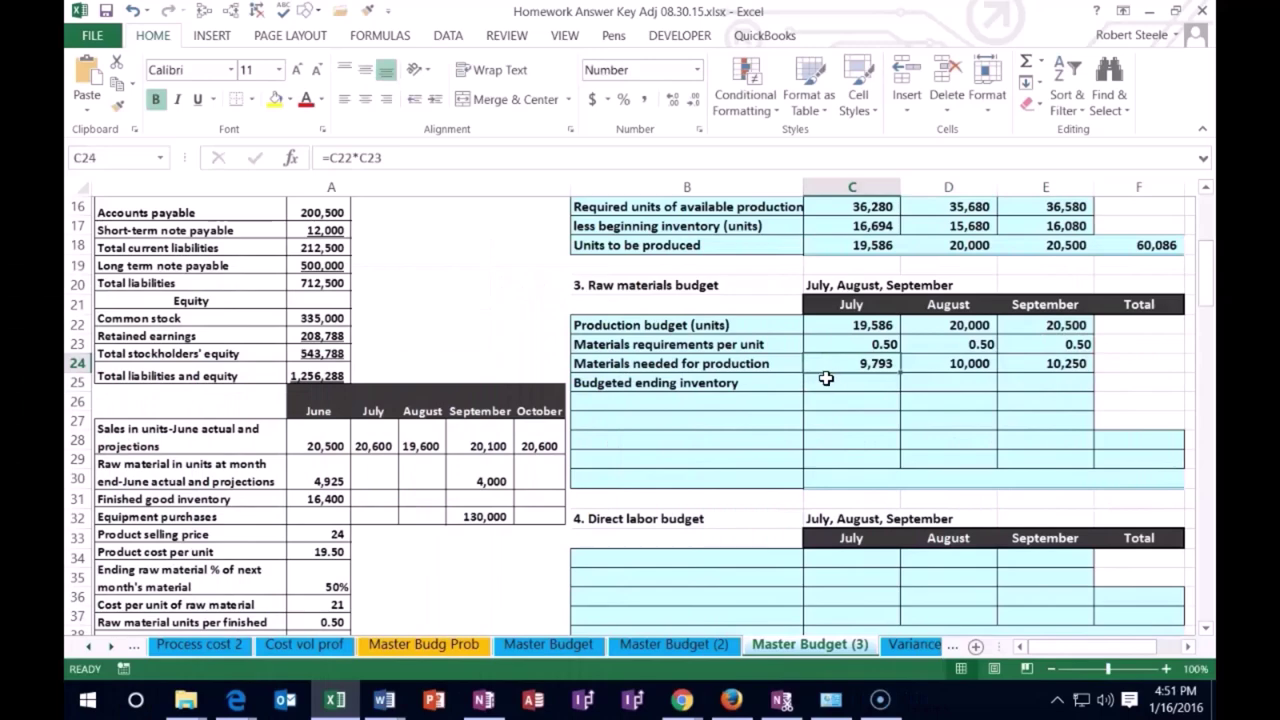
scroll(826, 378, "up", 2)
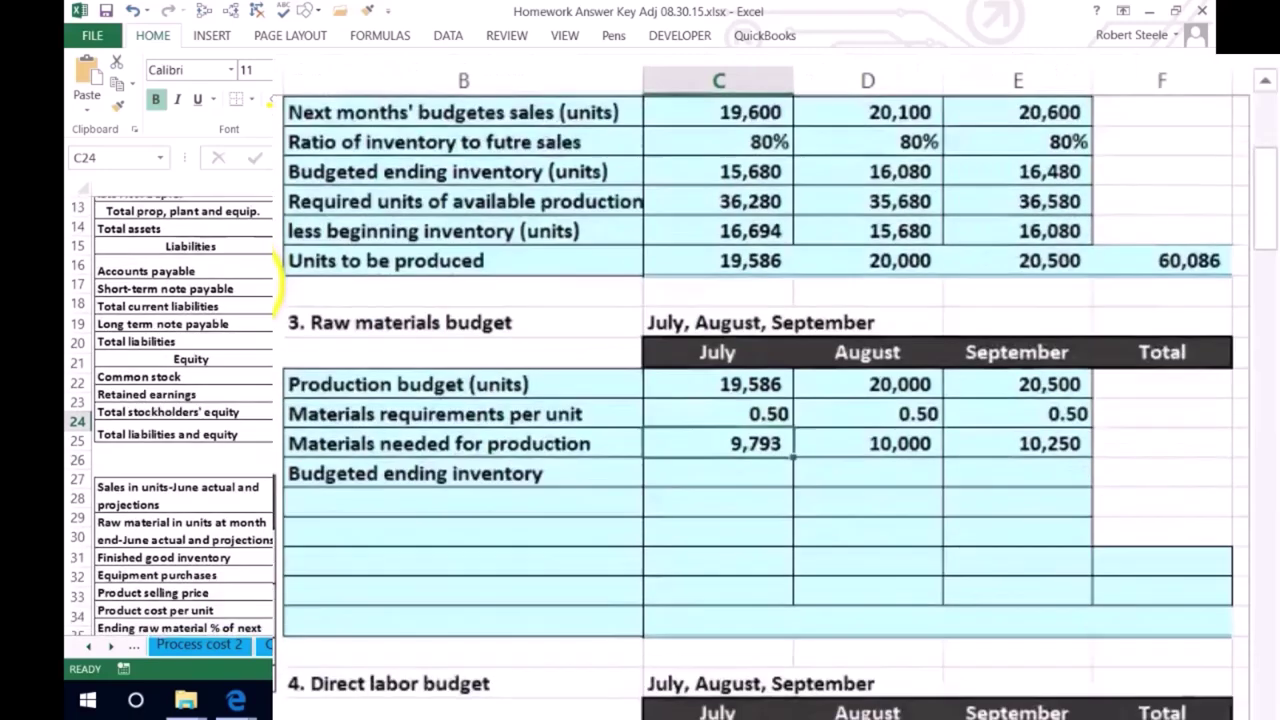
scroll(276, 270, "down", 1)
left_click(318, 383)
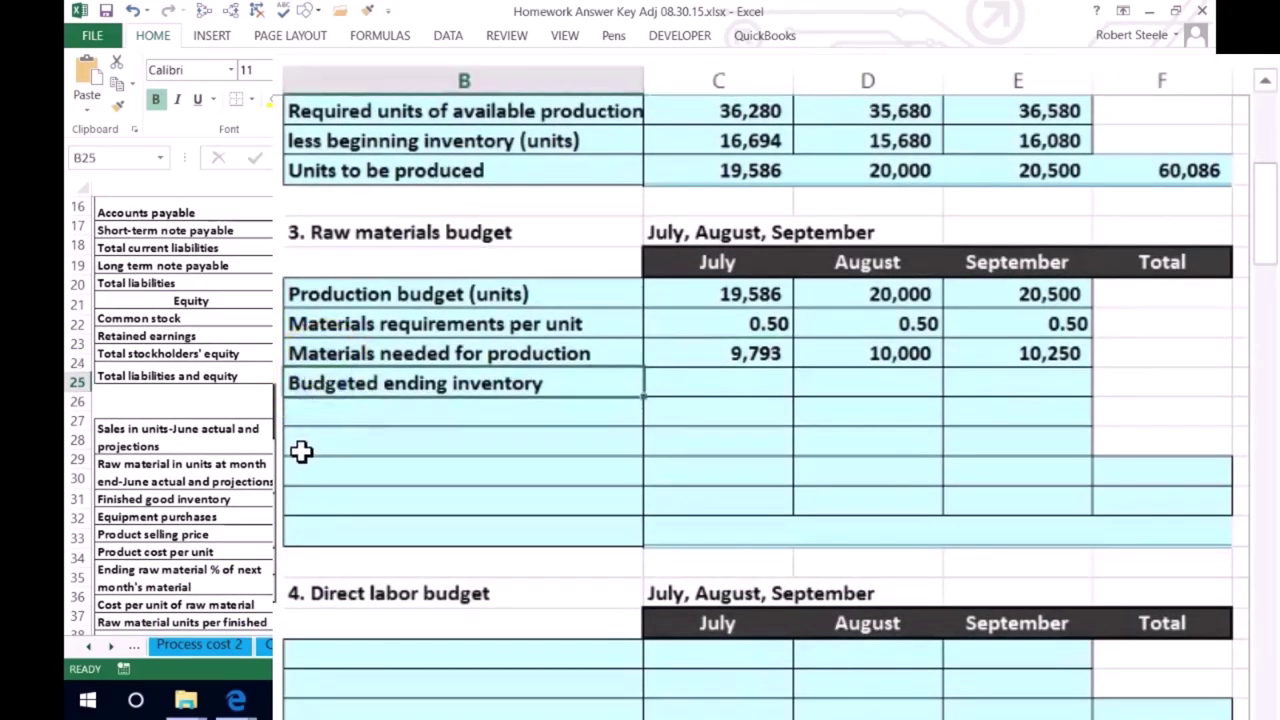
left_click(677, 380)
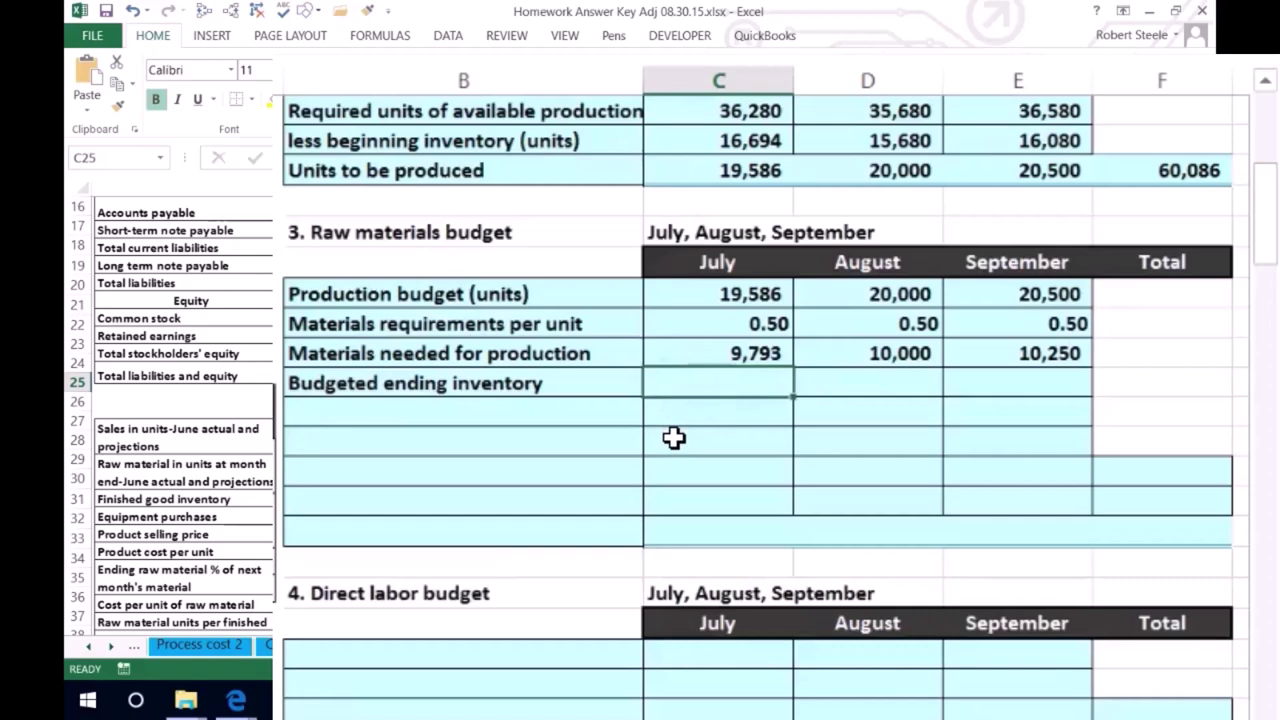
left_click(672, 422)
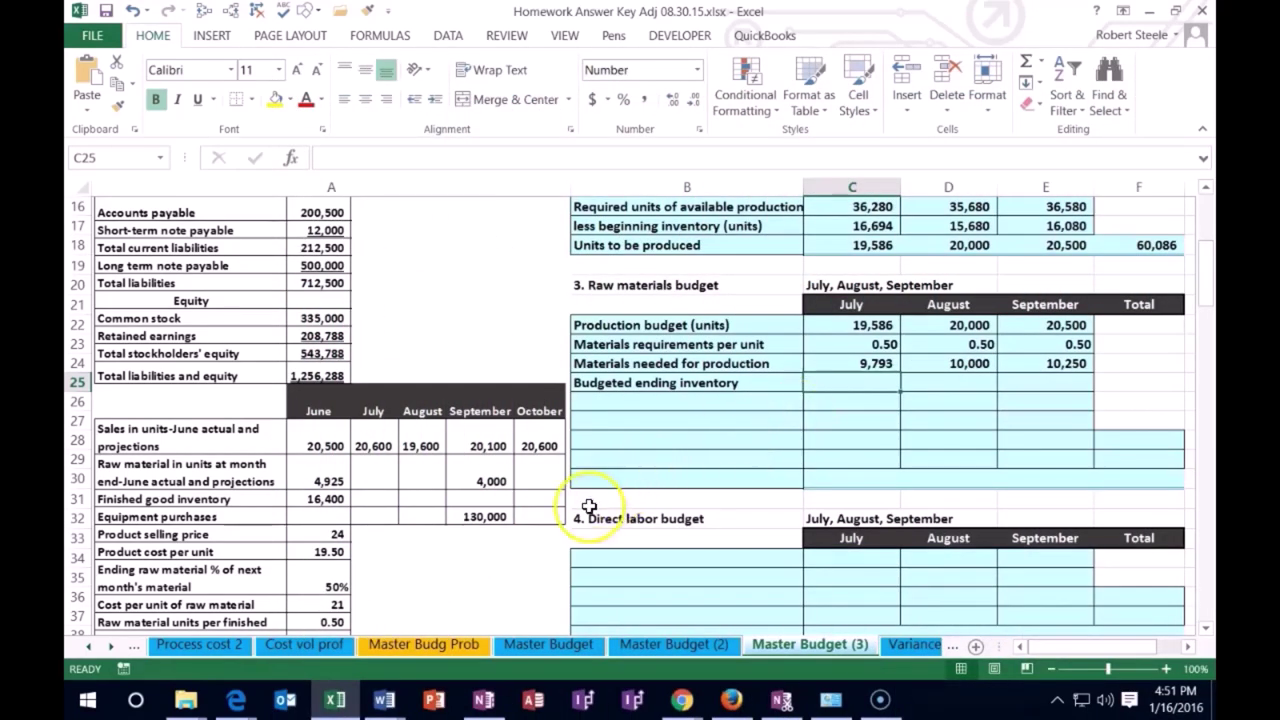
scroll(589, 508, "down", 4)
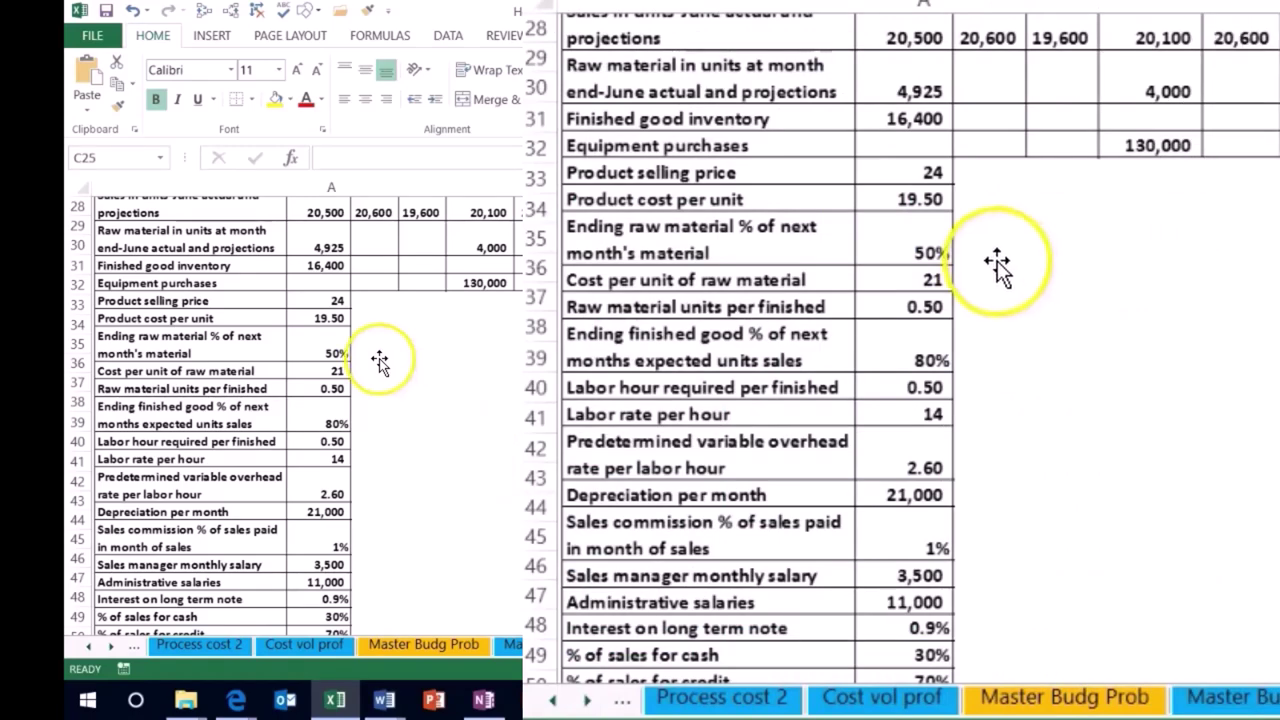
scroll(614, 420, "up", 4)
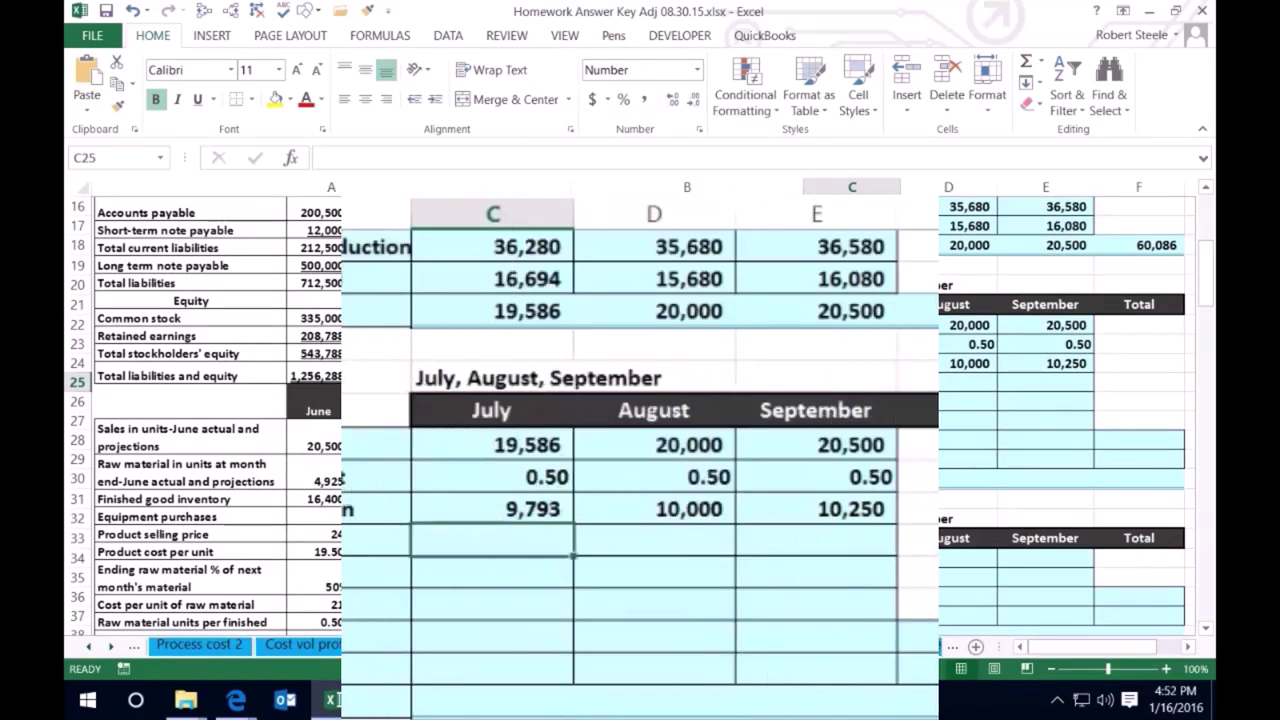
left_click(934, 366)
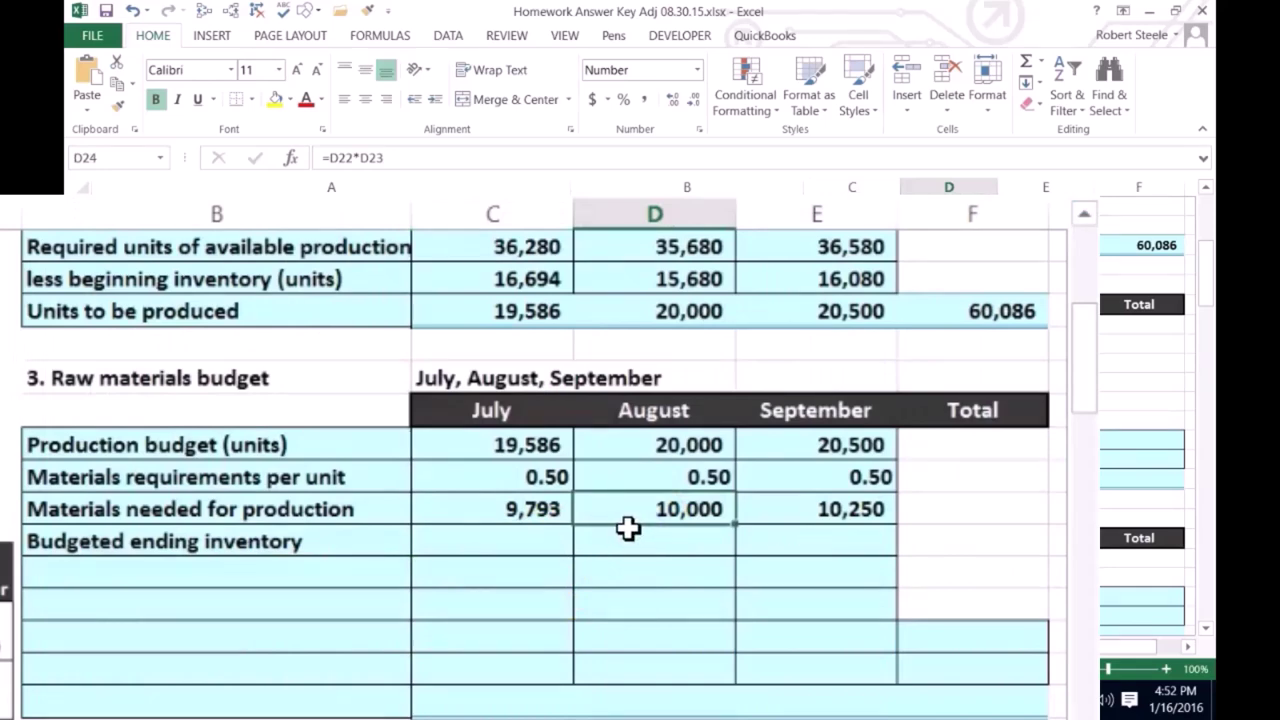
left_click(492, 541)
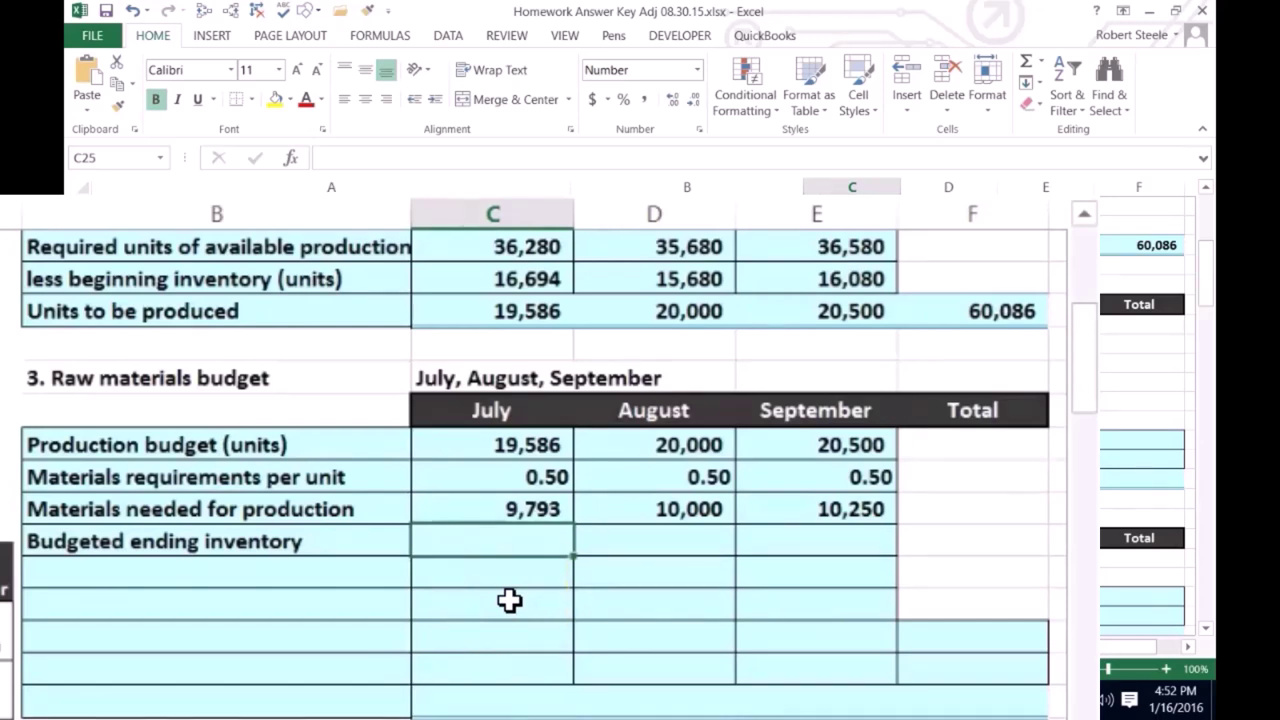
- Set July's budgeted ending inventory to half of August's materials needed, giving 5,000
type("=")
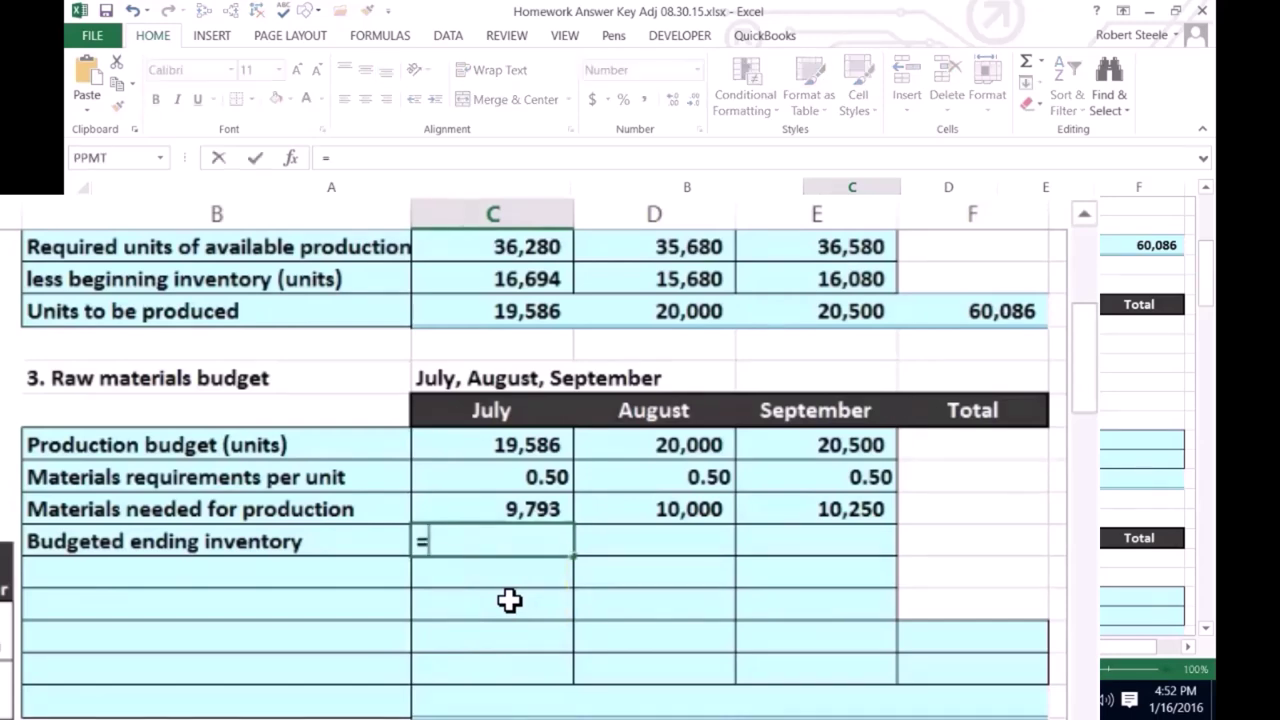
left_click(624, 507)
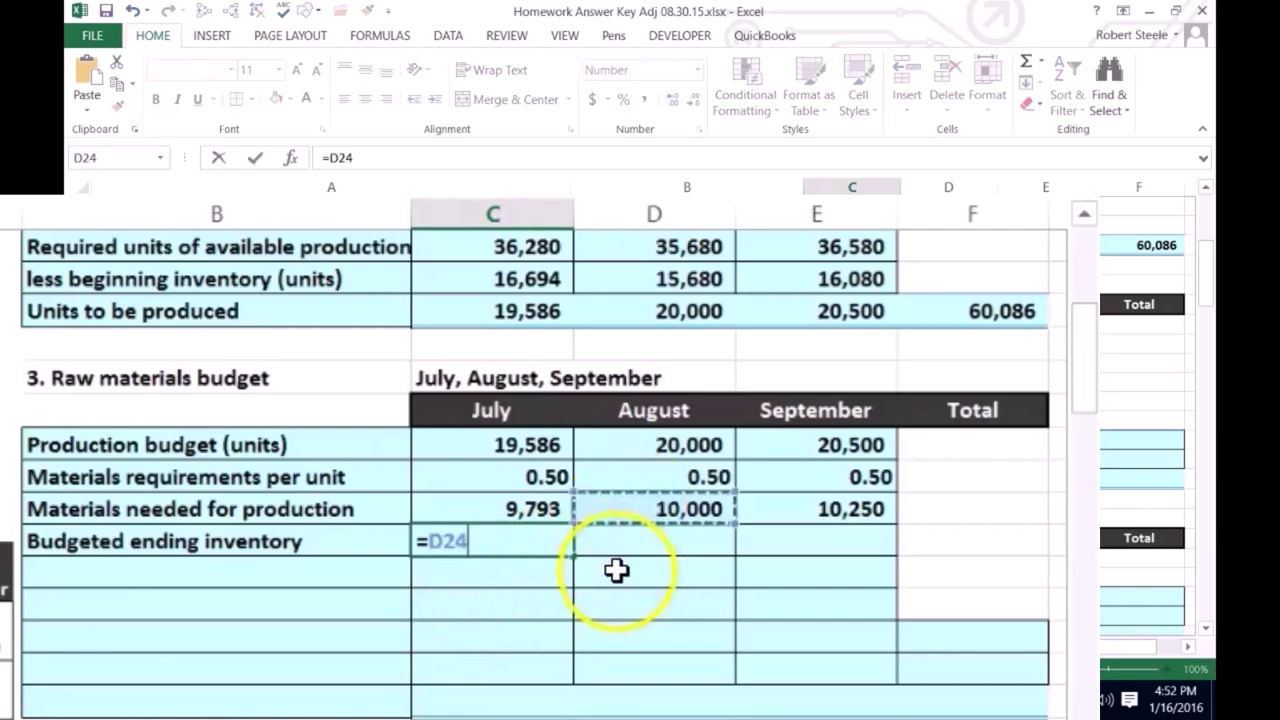
type("*0")
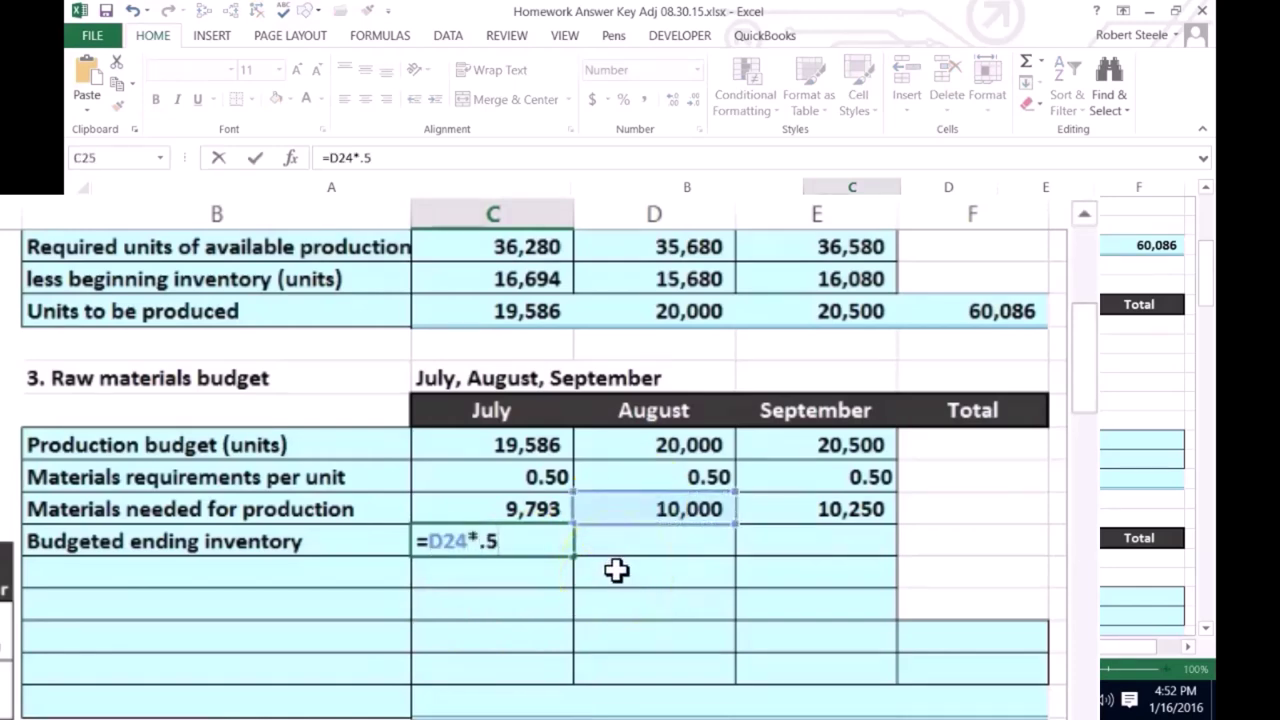
type(".5")
key("Return")
key("Up")
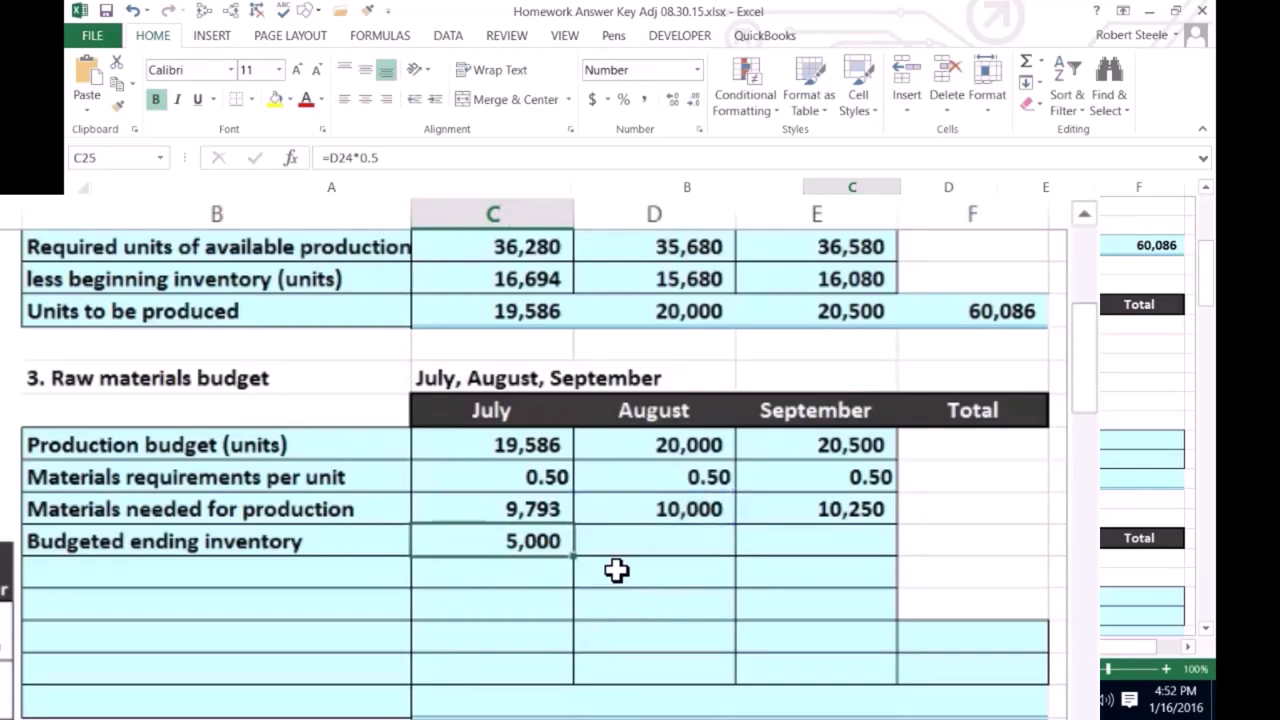
key("Right")
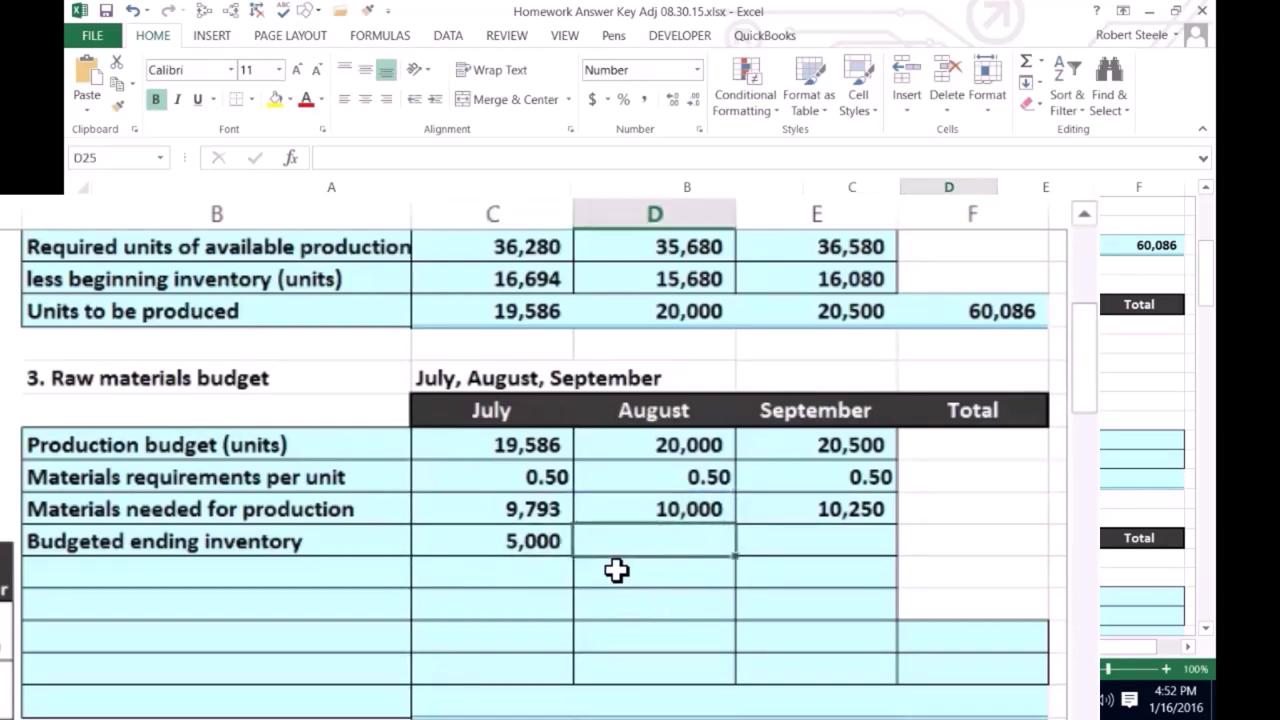
- Set August's budgeted ending inventory to half of September's materials needed, giving 5,125
type("=")
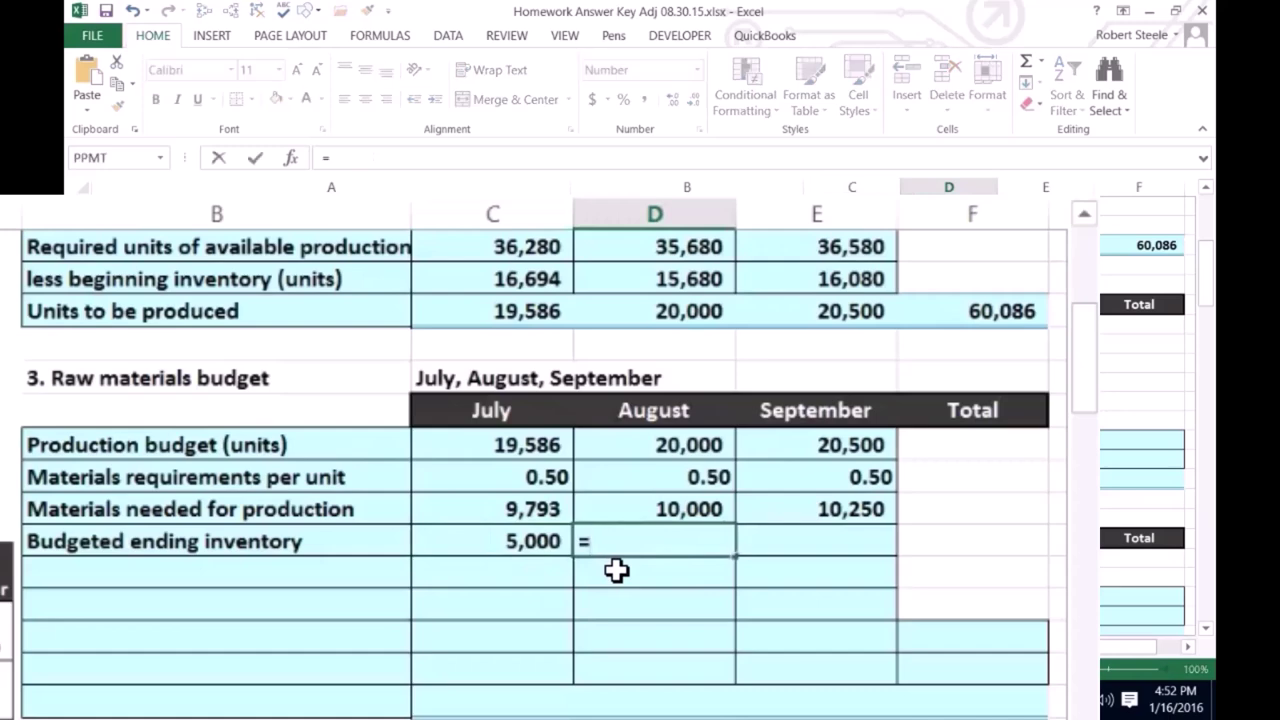
left_click(819, 504)
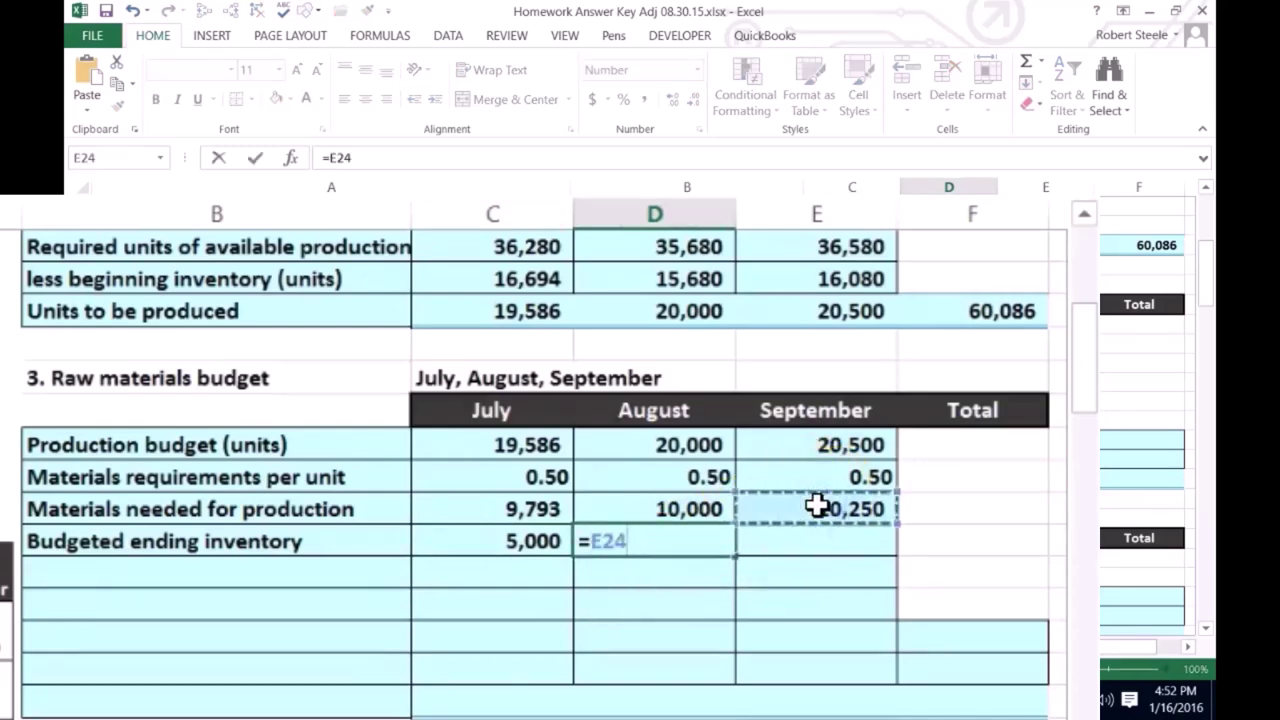
left_click(808, 544)
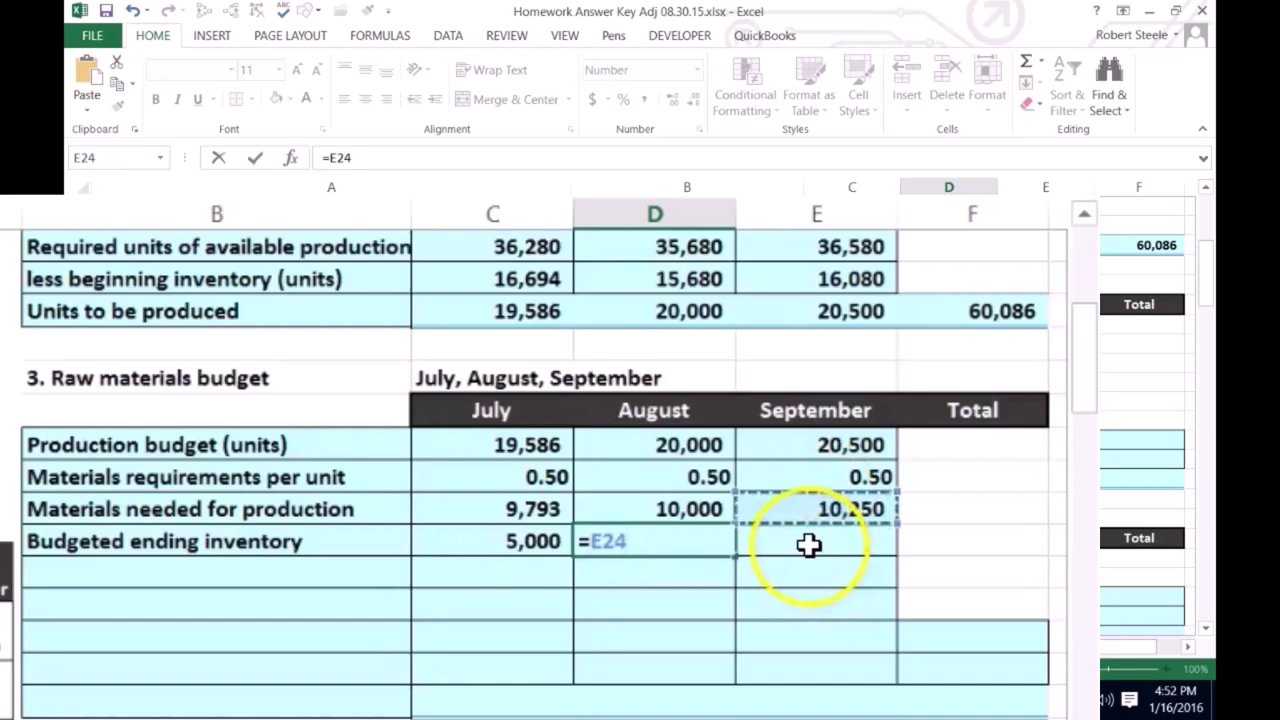
type("*.5")
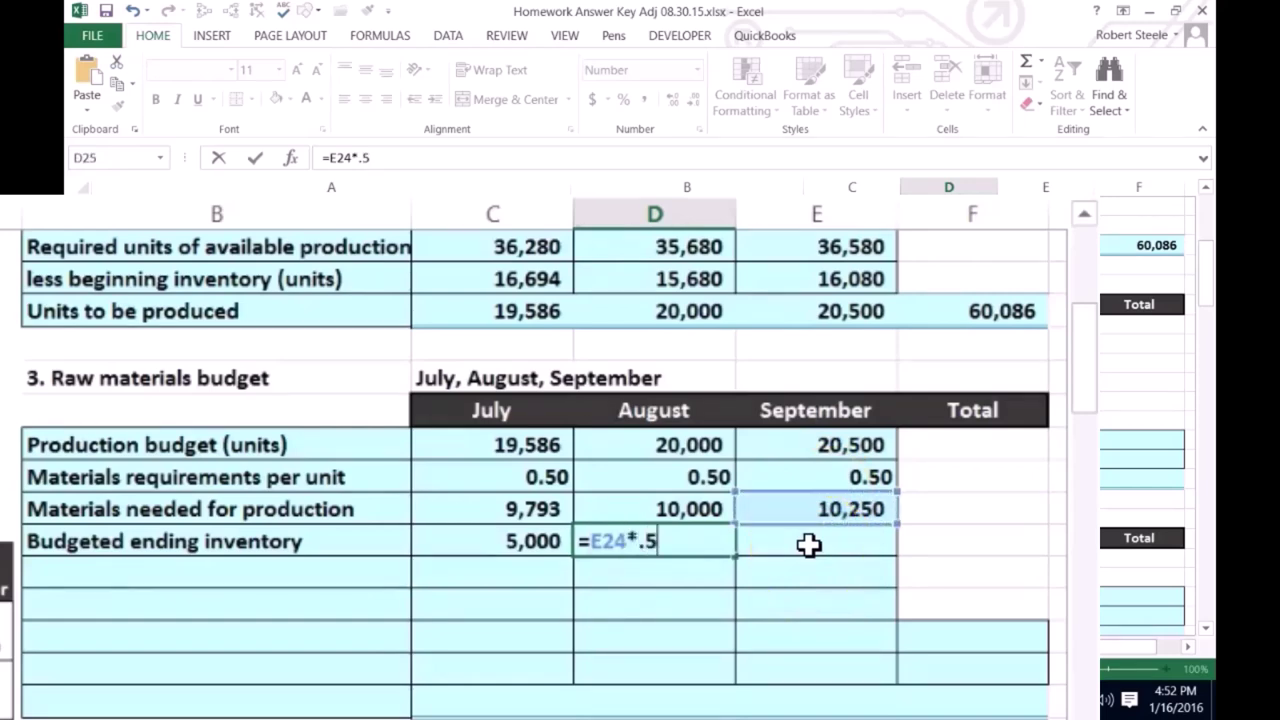
key("Return")
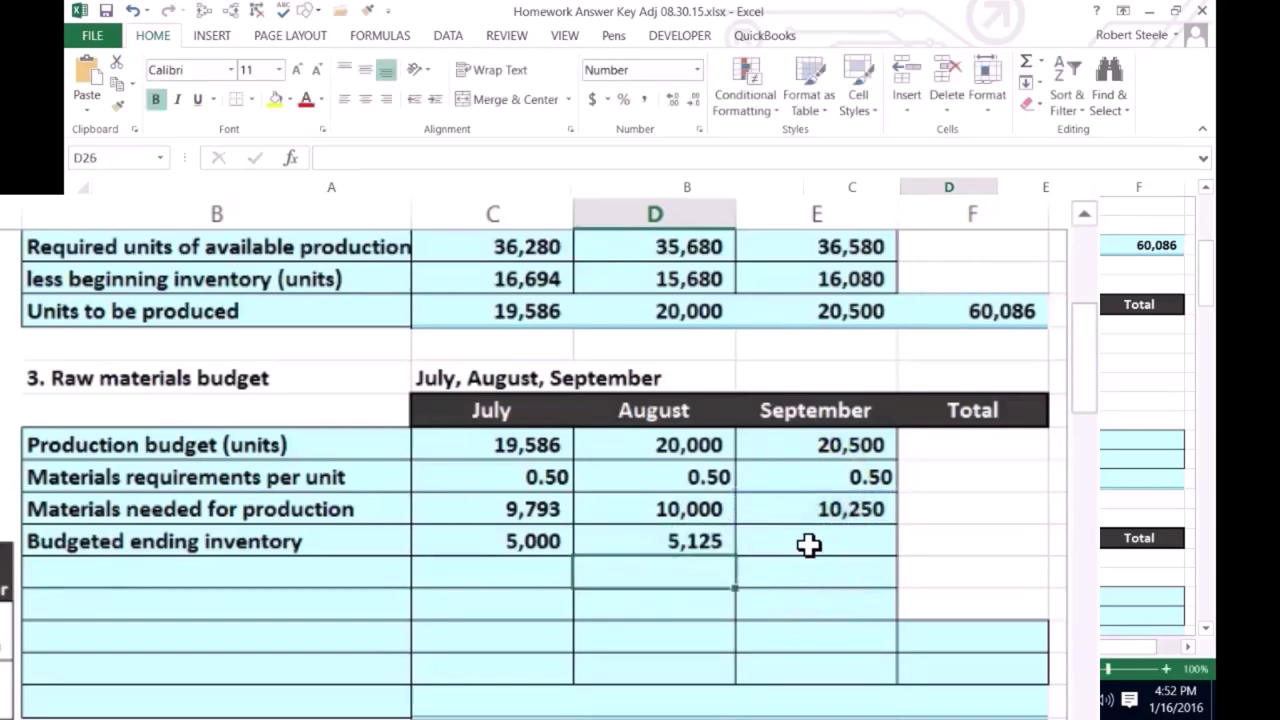
left_click(808, 544)
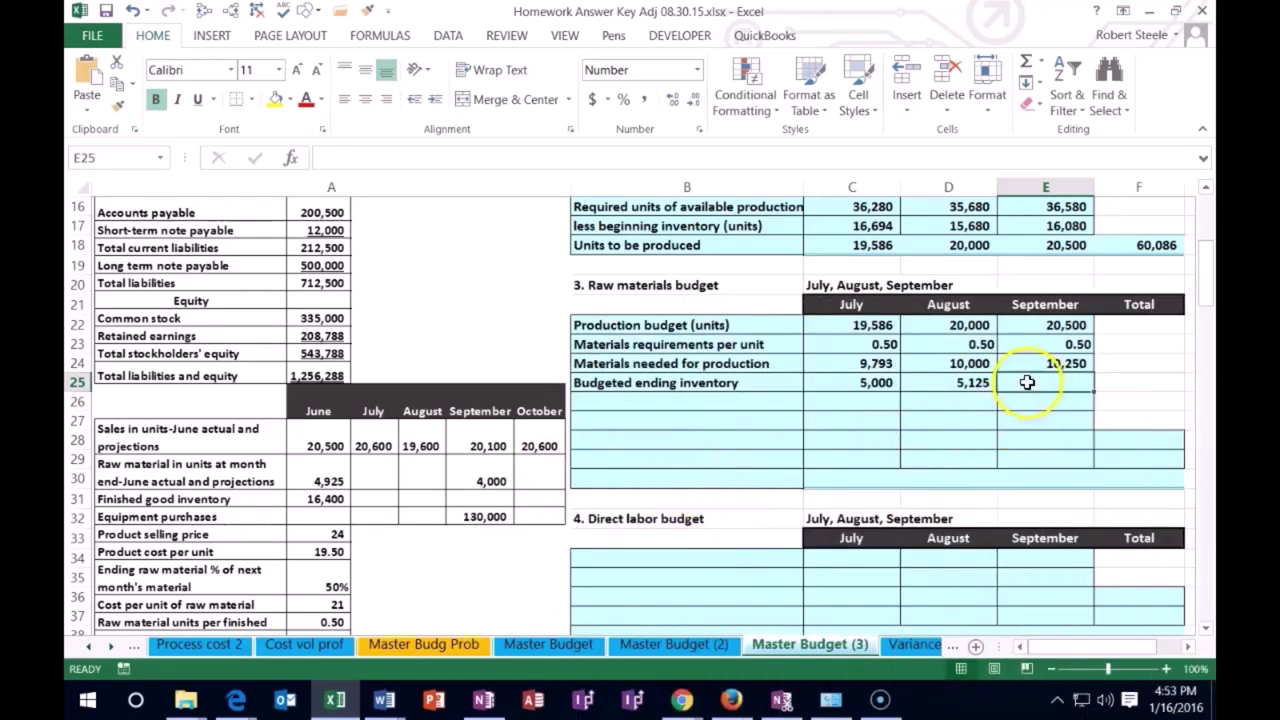
- Enter 4,000 as September's budgeted ending inventory
type("4000")
key("Return")
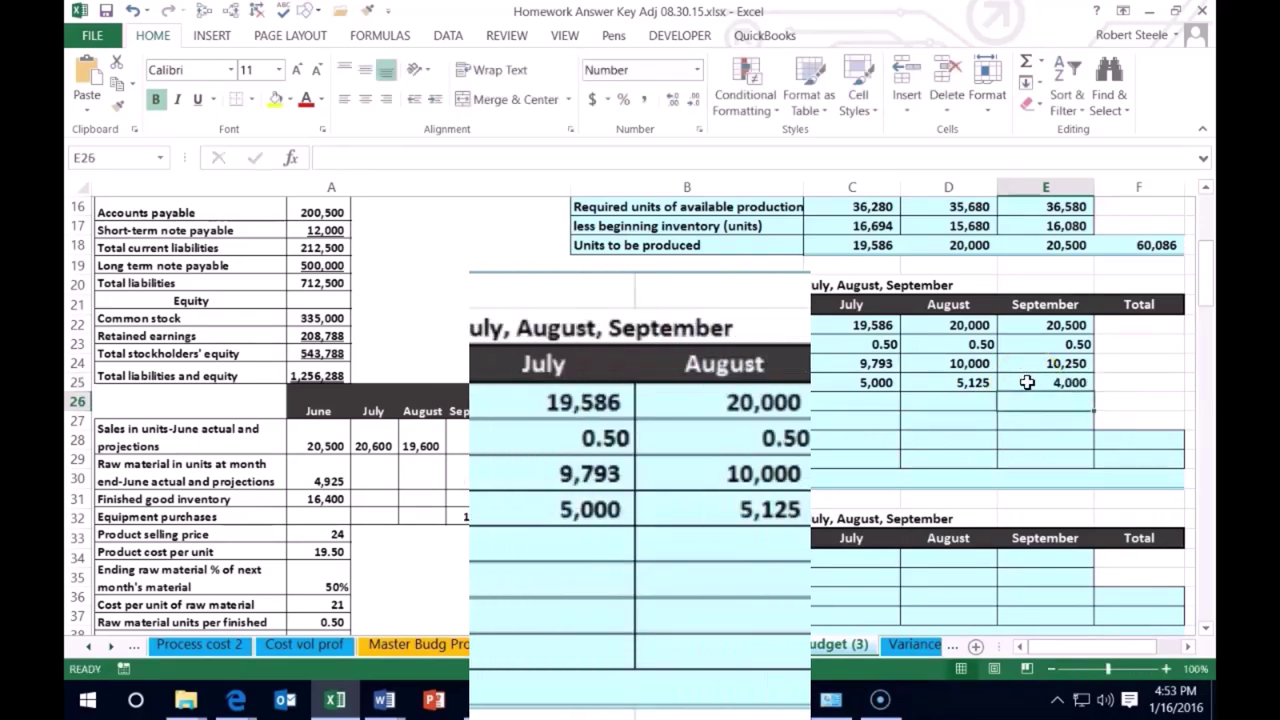
key("Left")
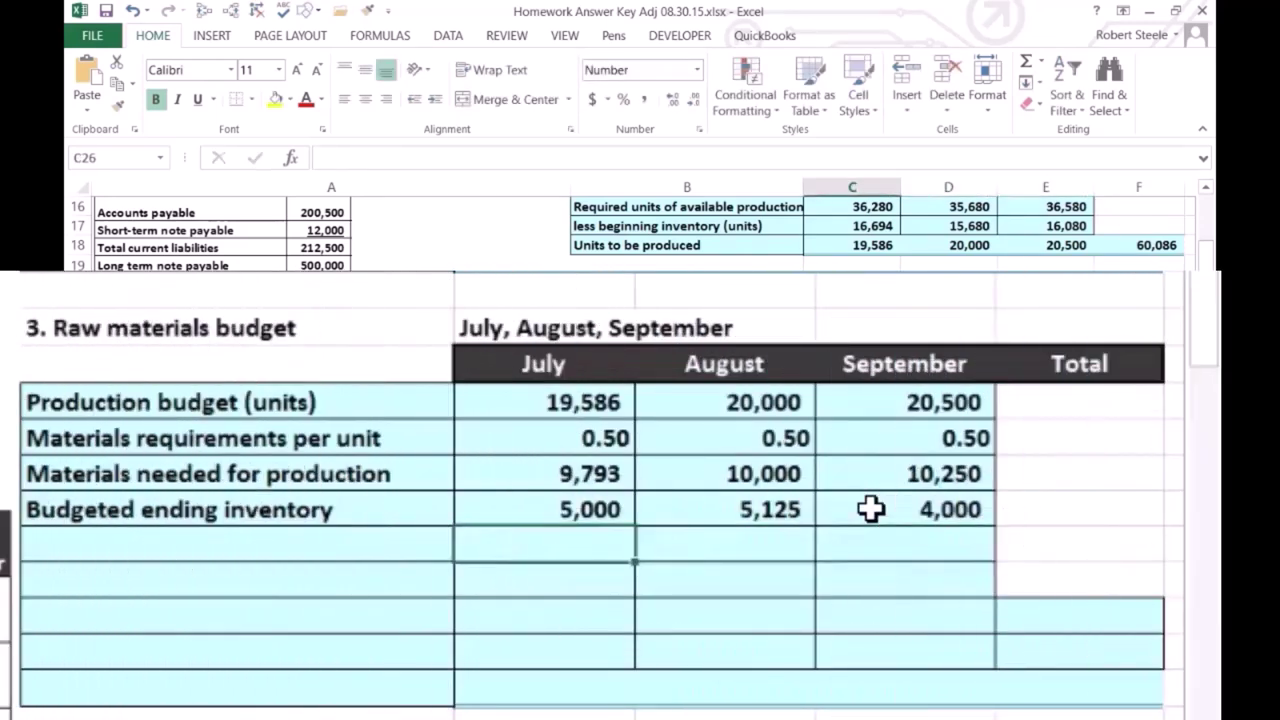
- Total July's materials needed plus ending inventory as 14,793 and begin August's total
type("=")
key("Up")
key("Up")
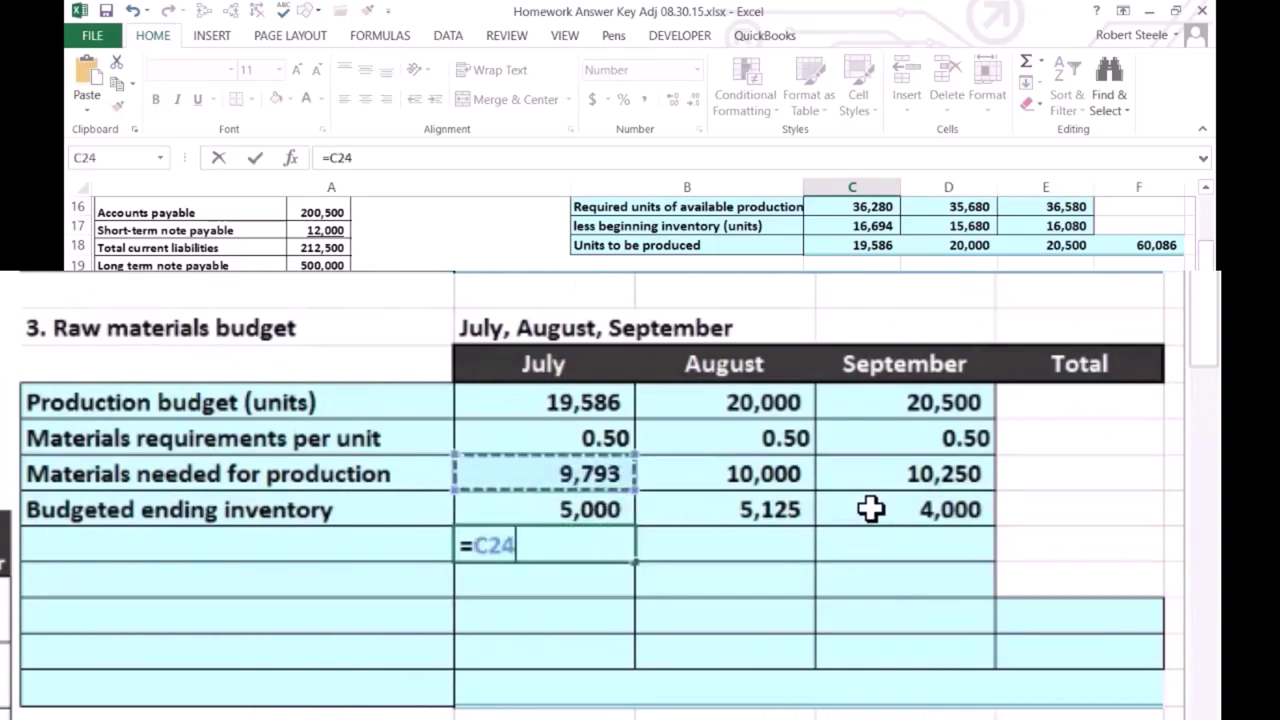
type("+")
key("Up")
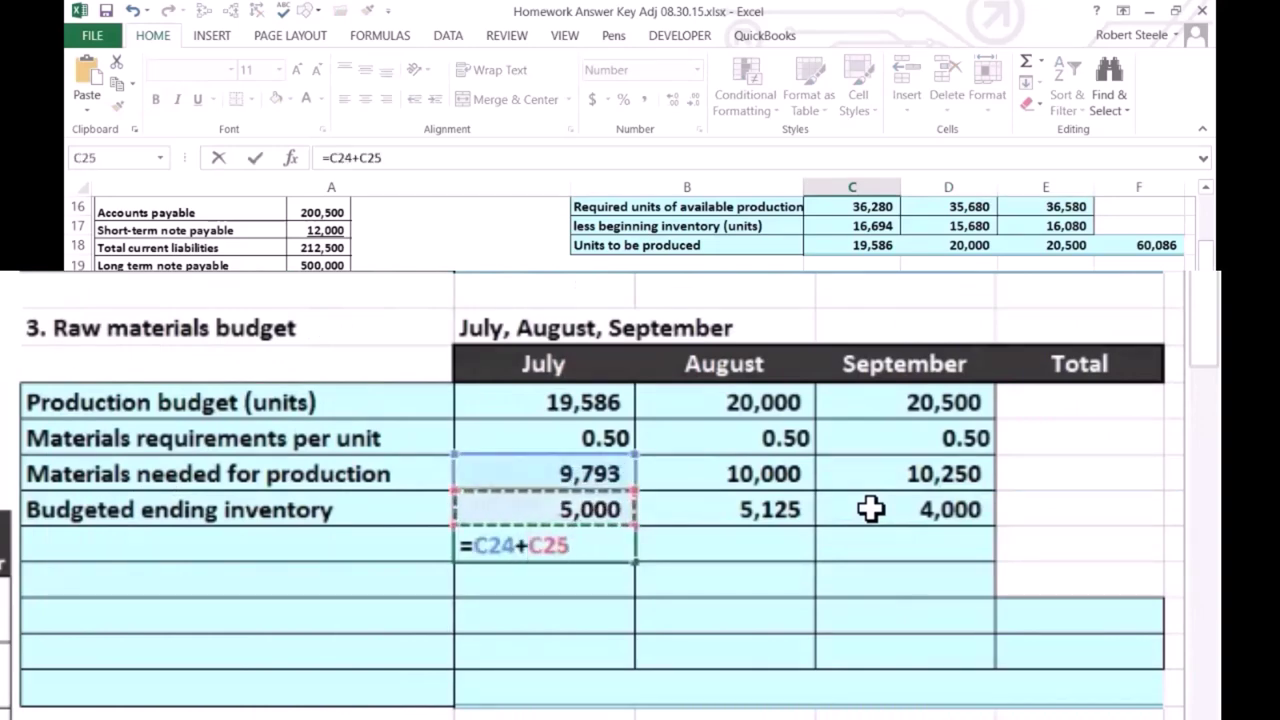
key("Tab")
type("=")
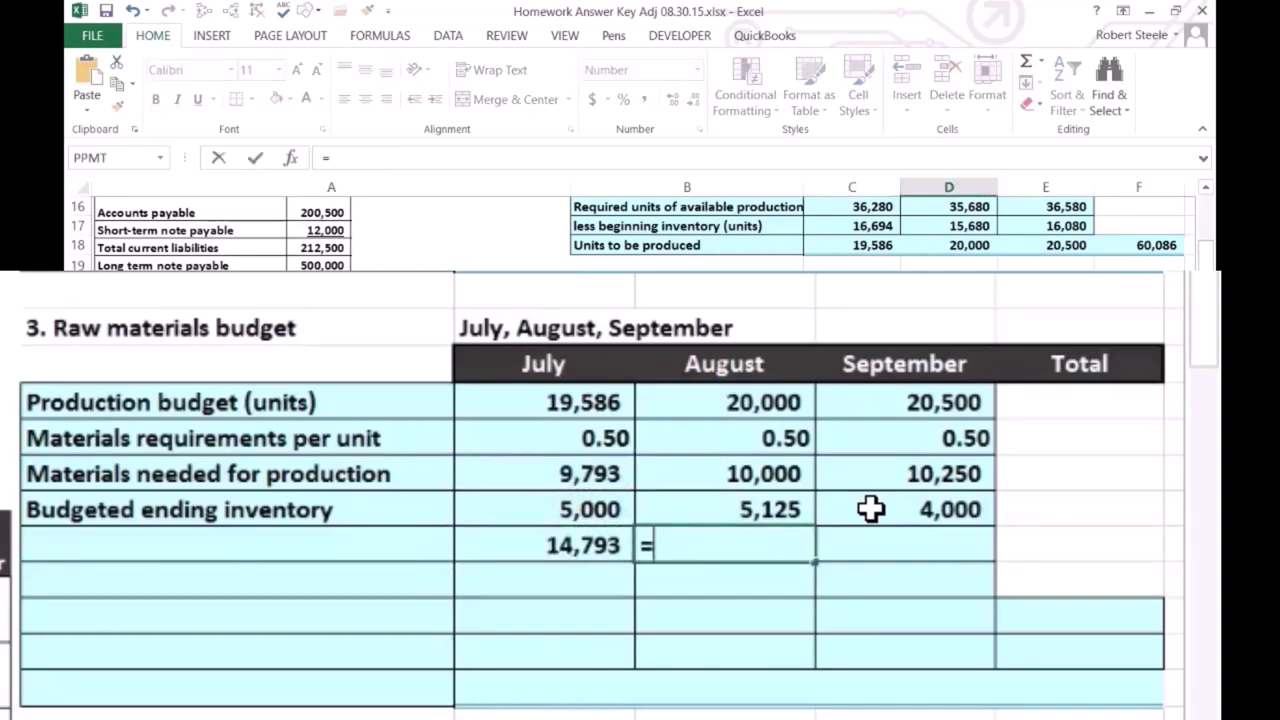
key("Up")
key("Up")
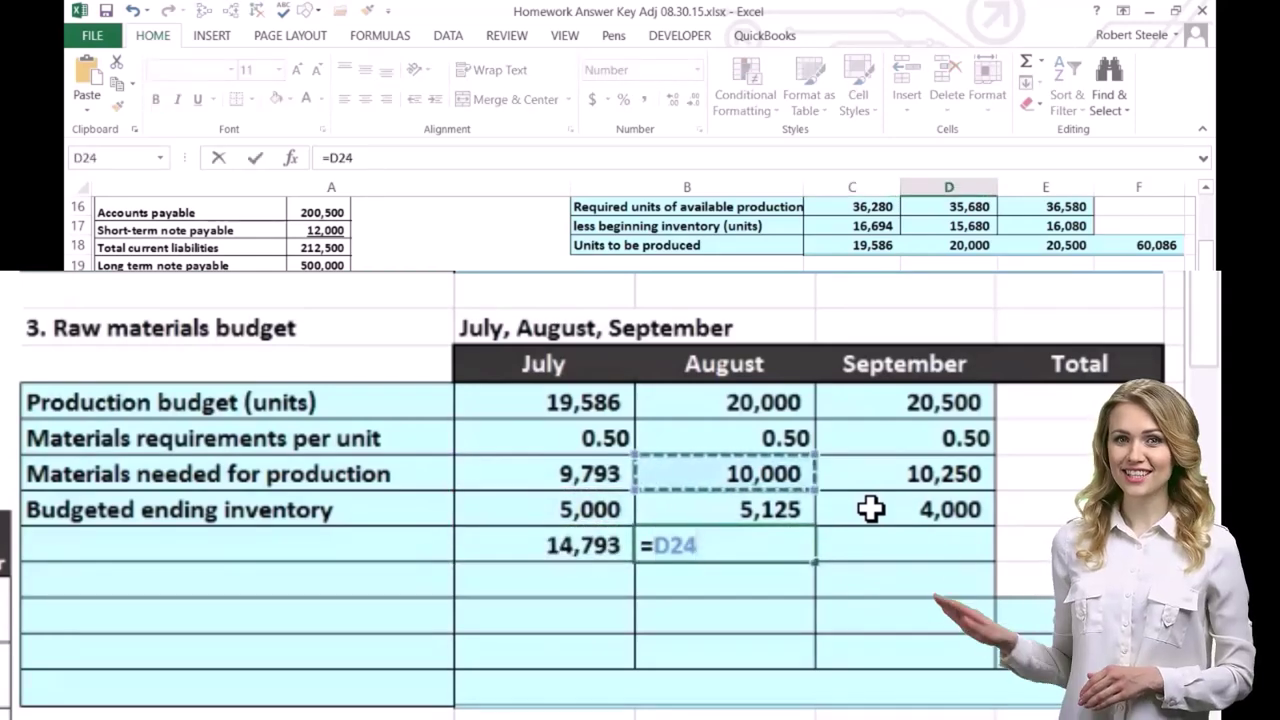